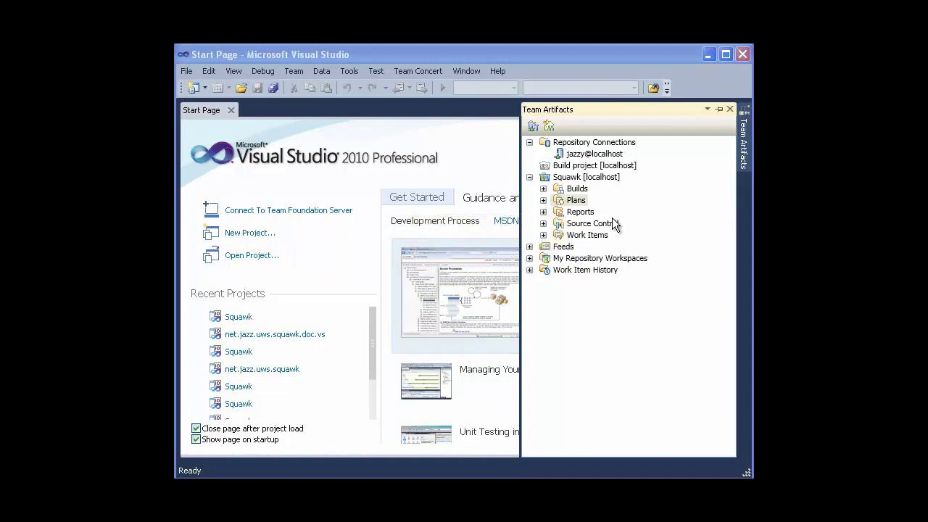
Create a new plan in the Squawk project area and name it "Core for M2"
right_click(586, 203)
left_click(590, 206)
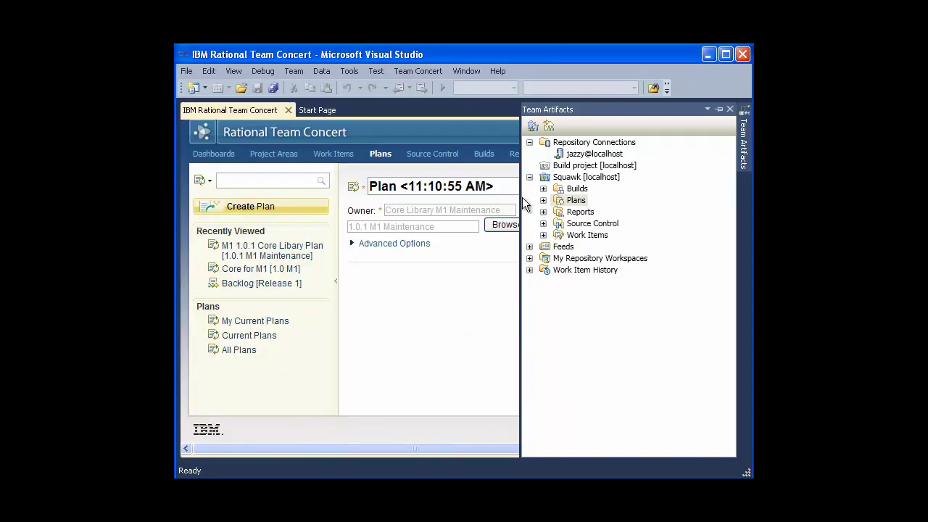
left_click_drag(503, 188, 373, 215)
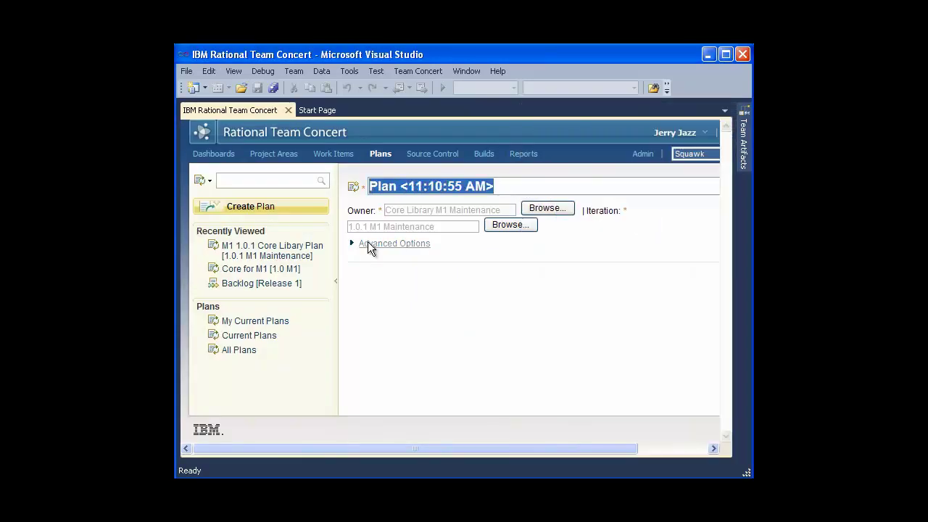
type("Core for ")
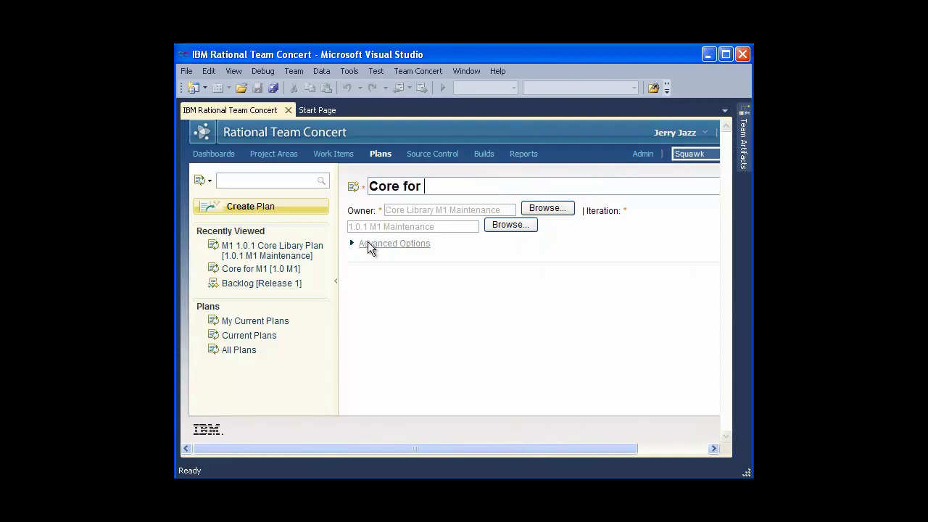
type("M2")
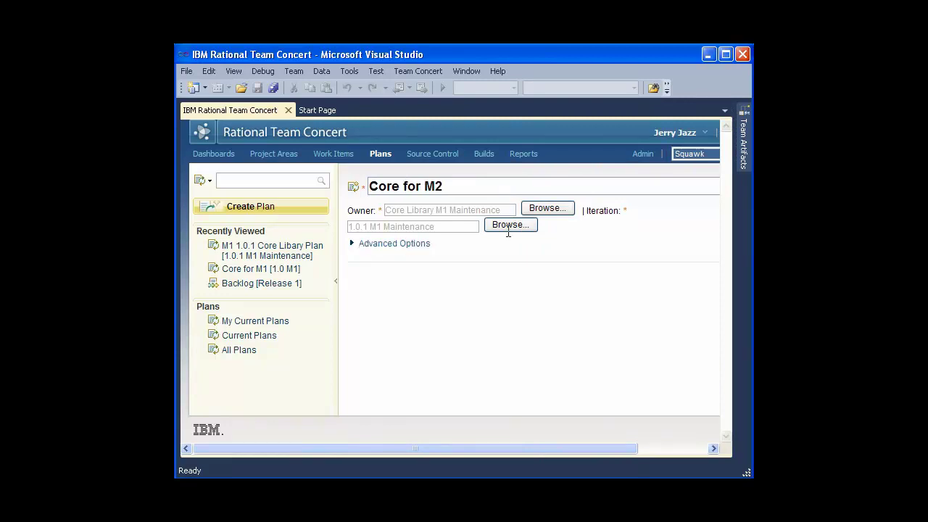
Set the plan's owner to the Core Library team area under Squawk Team
left_click(546, 208)
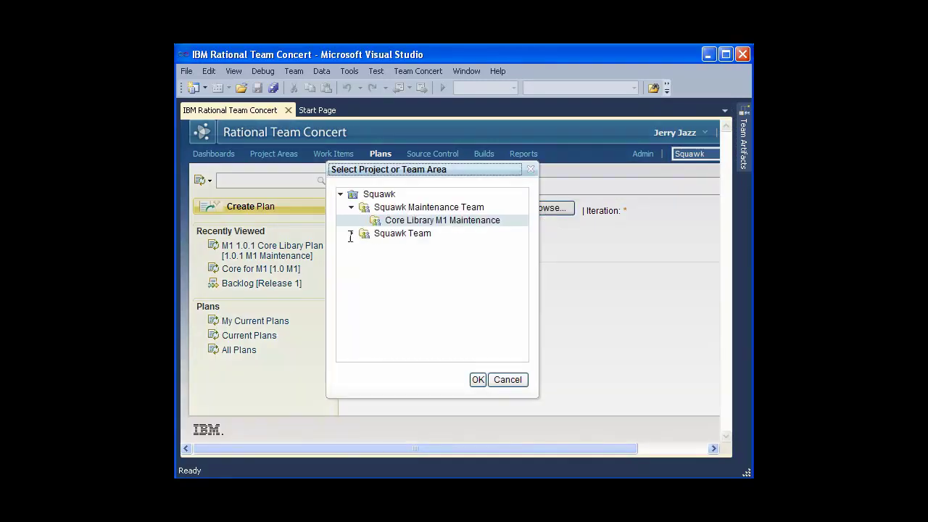
left_click(353, 235)
left_click(395, 248)
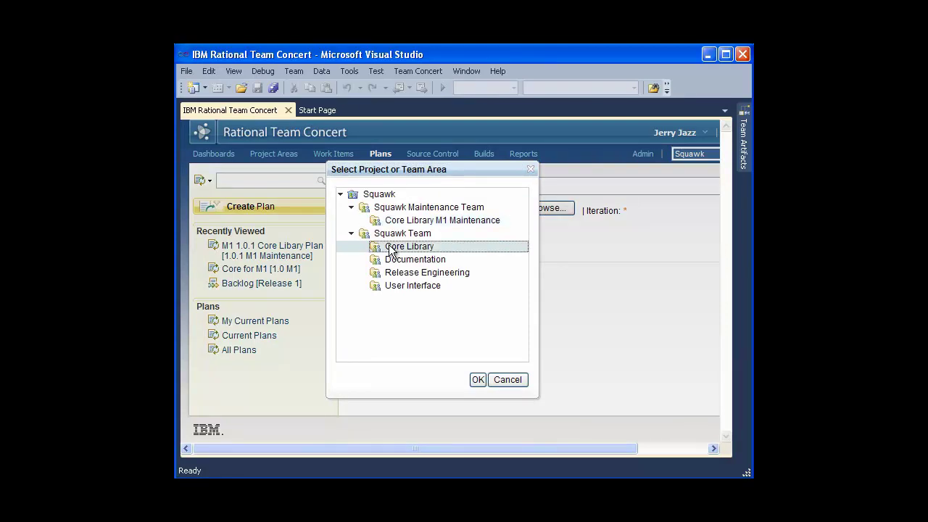
left_click(478, 380)
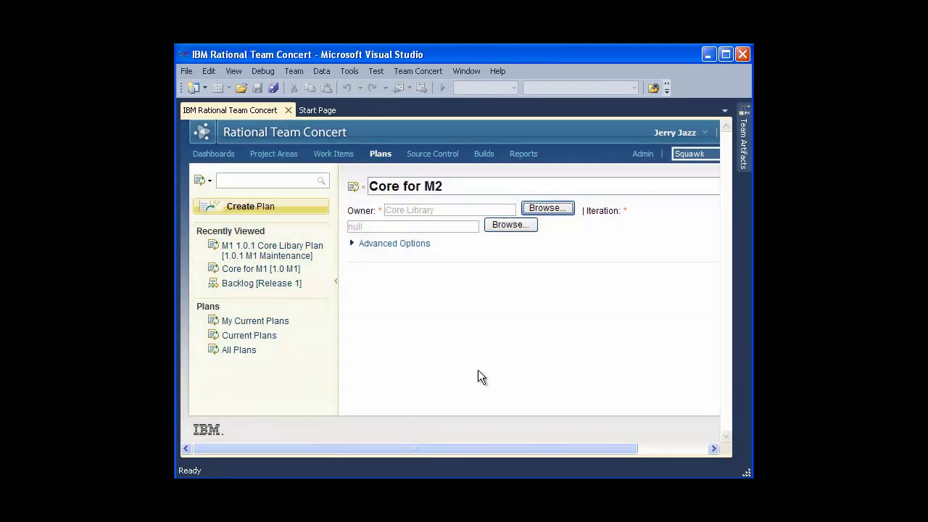
Assign the plan to the 1.0 M2 iteration under Release 1
left_click(500, 228)
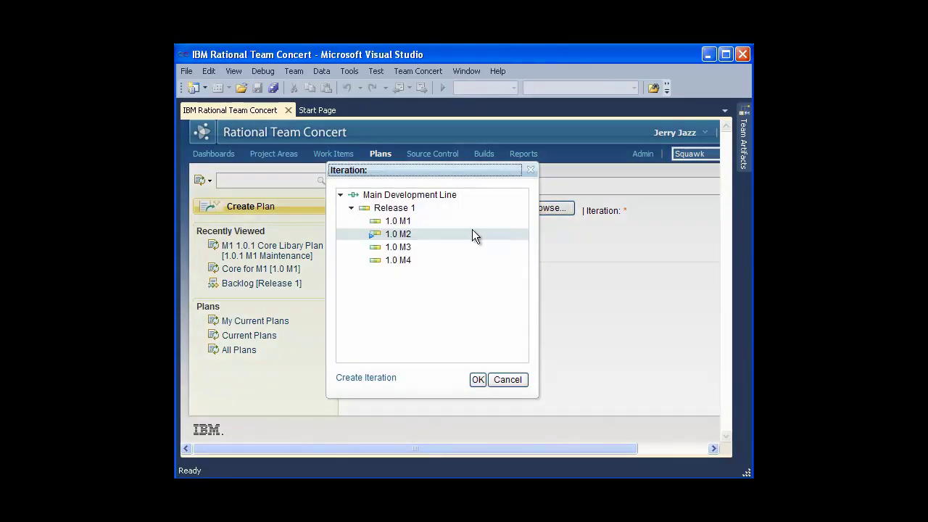
left_click(434, 236)
left_click(478, 380)
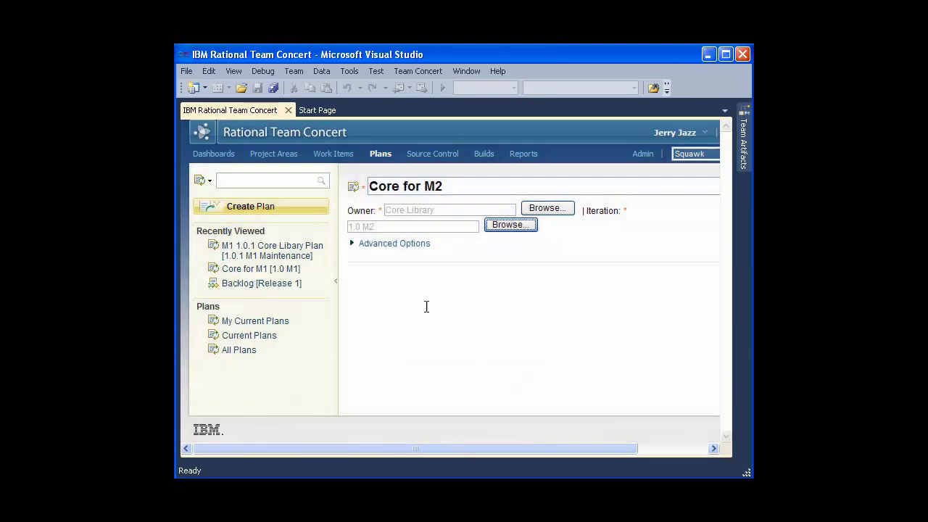
Set the plan type to Iteration Plan in the advanced options and save the new plan
left_click(400, 245)
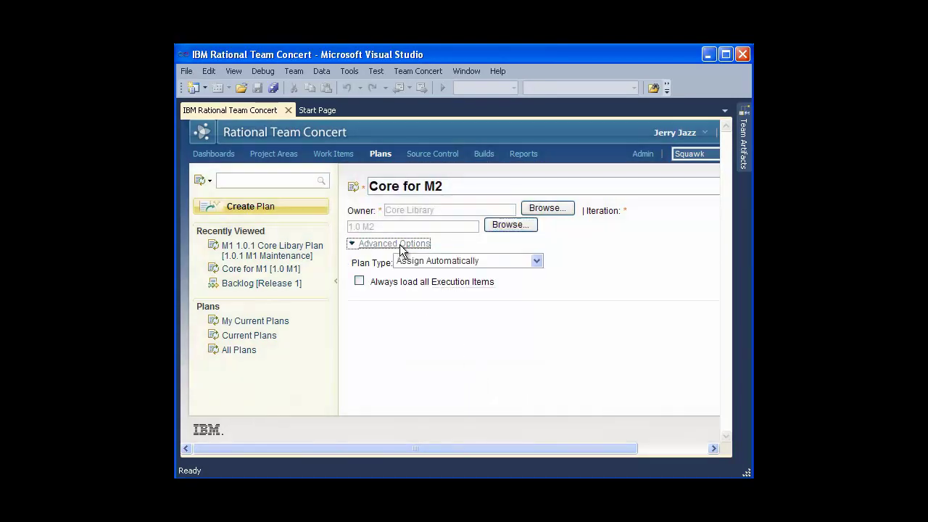
left_click(538, 261)
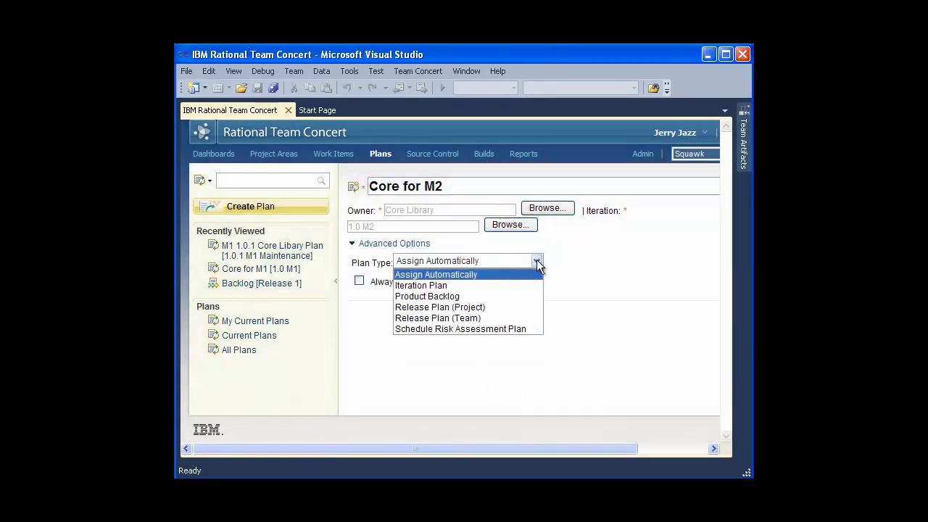
left_click(496, 284)
left_click_drag(492, 448, 596, 448)
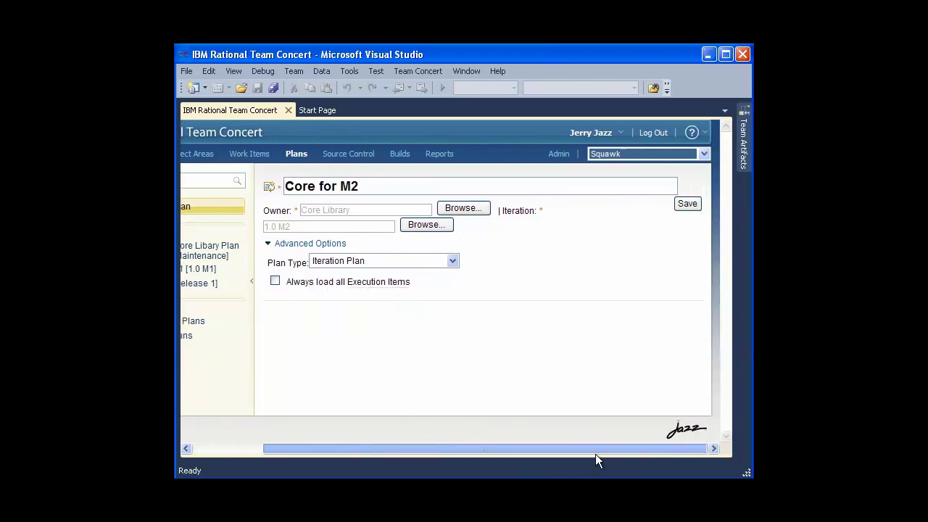
left_click(688, 204)
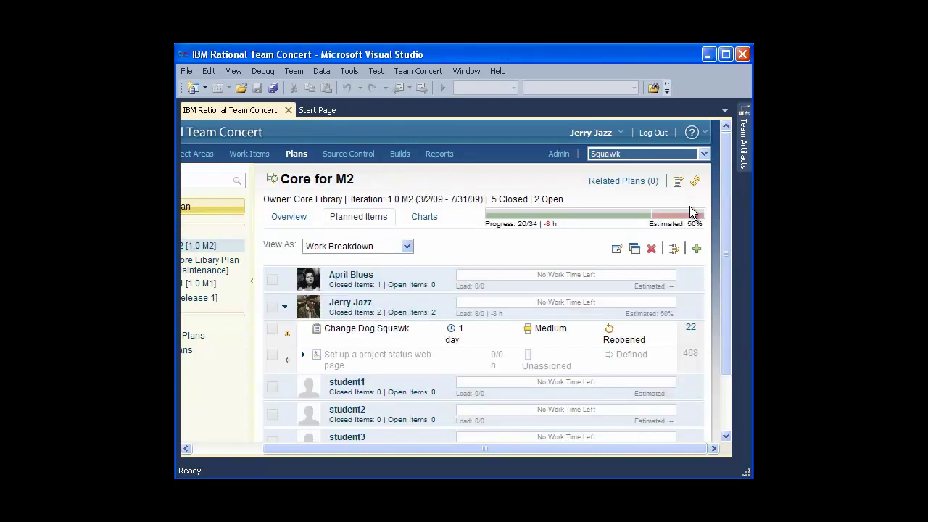
Write "The goal is to expand the set of squawkers by the students who participate in this workshop." on the plan's overview page and save it
left_click(294, 218)
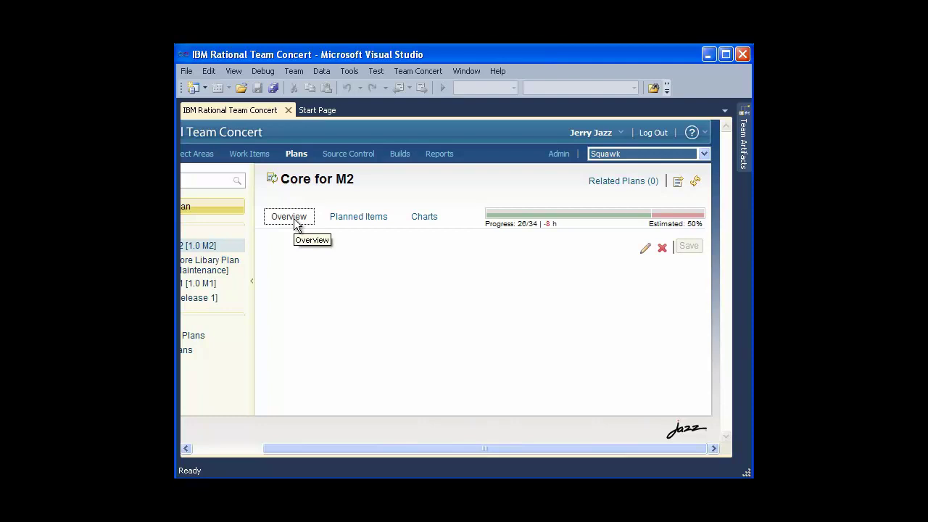
left_click(646, 249)
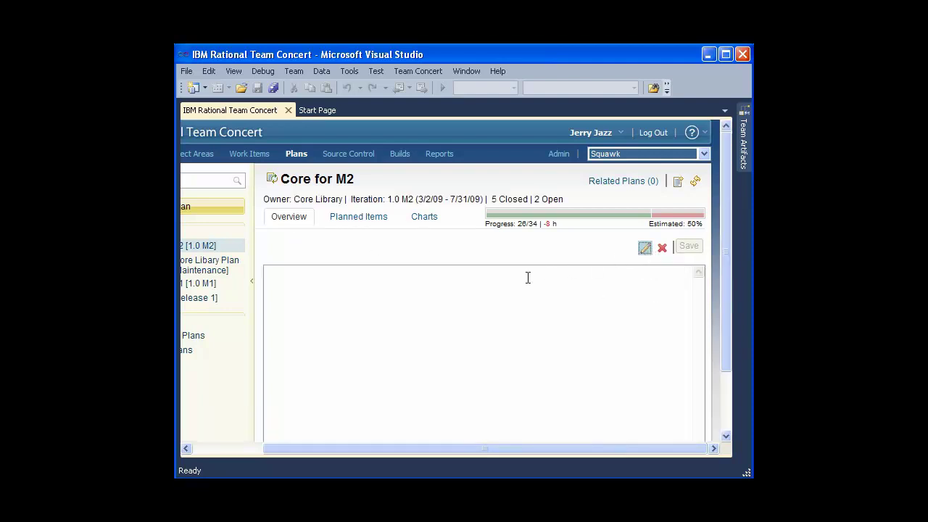
type("The goal is to expand the set of squawkers by the students who participate in this workshop.")
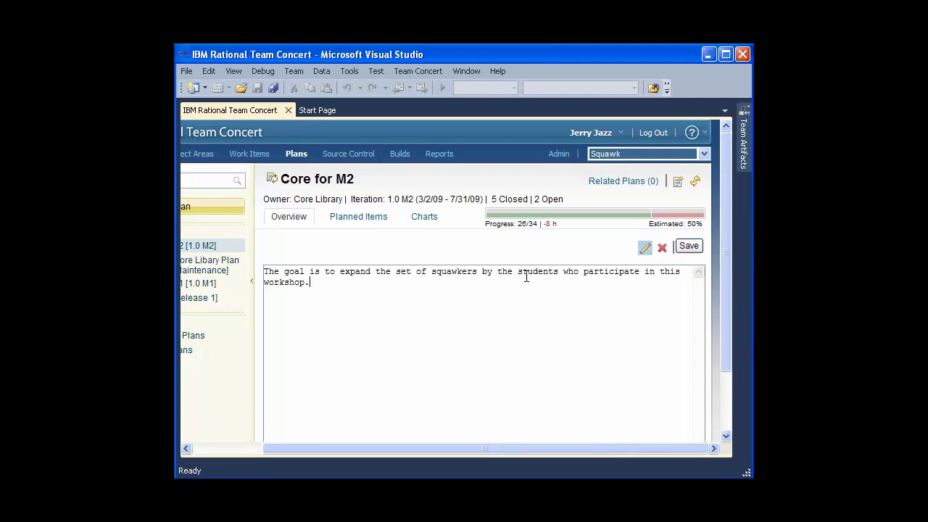
left_click(645, 248)
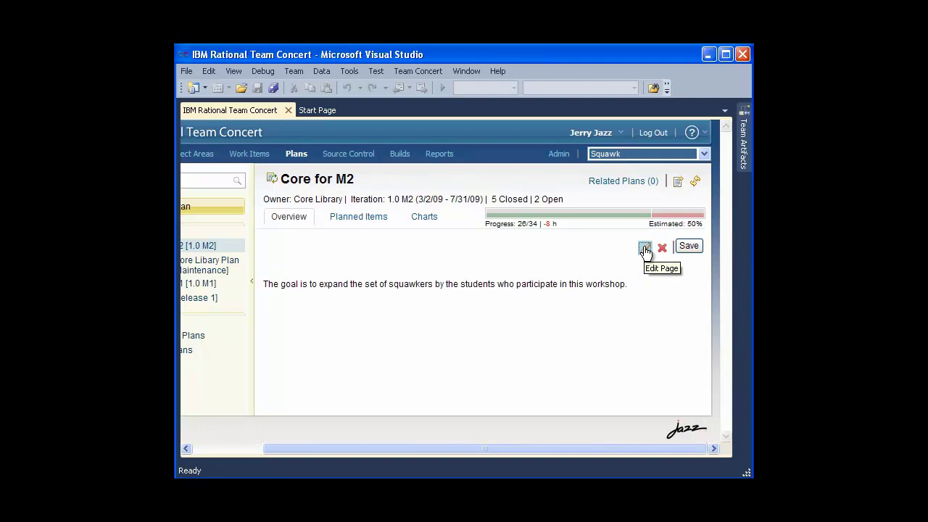
left_click(683, 245)
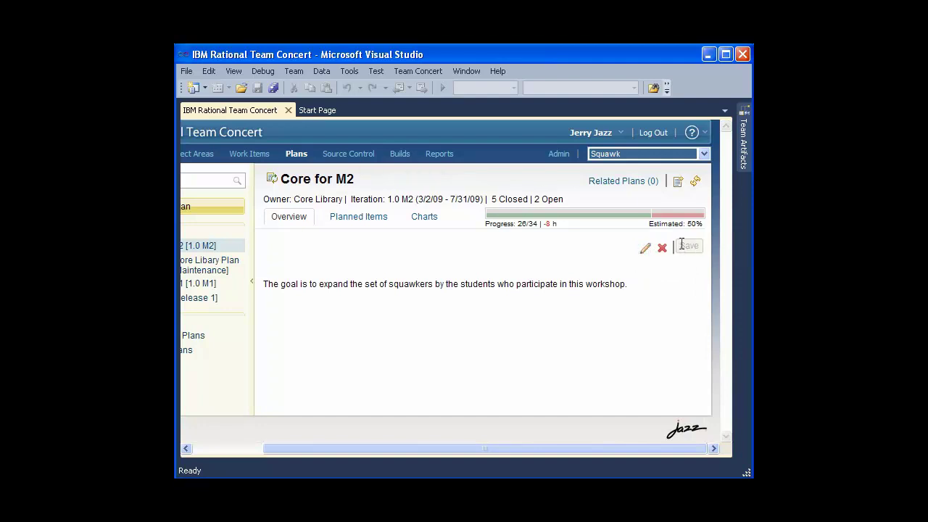
Reassign the planned item Change Dog Squawk to the first team member listed in the plan and save the work item
left_click(375, 222)
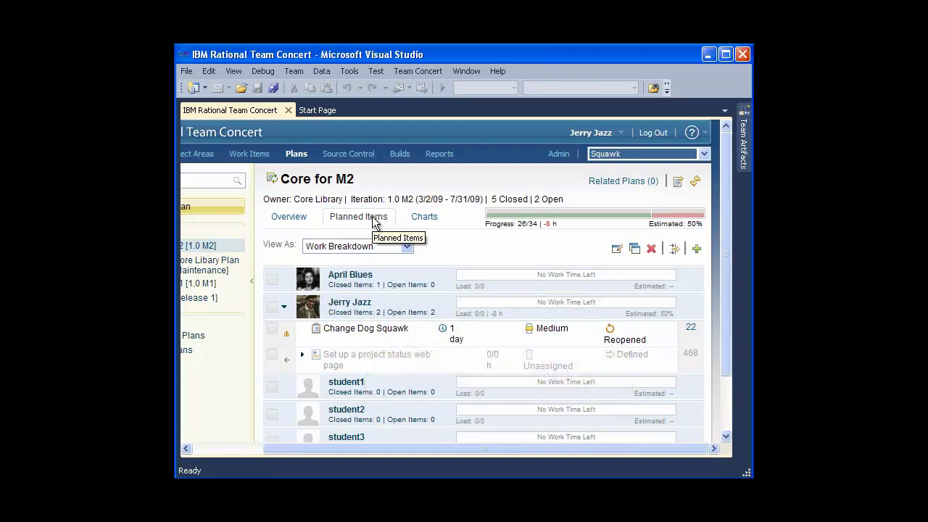
left_click(359, 334)
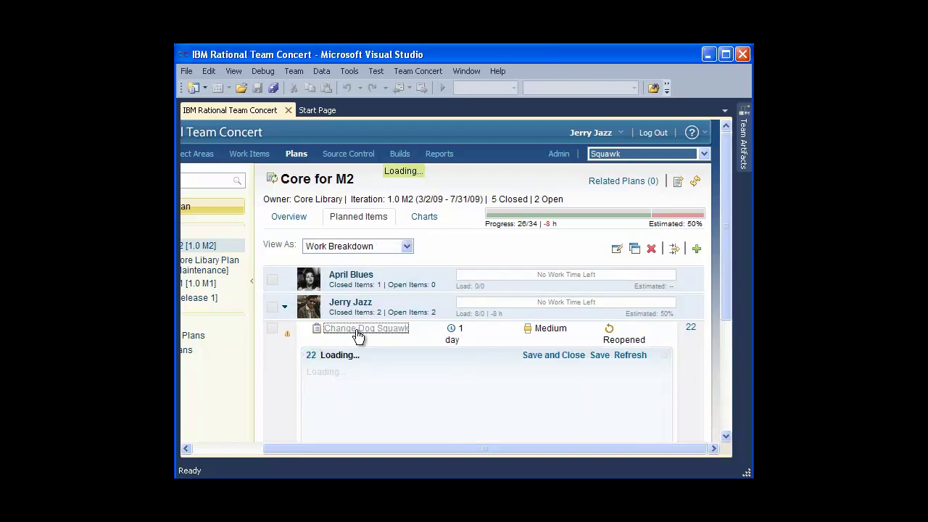
left_click_drag(728, 247, 721, 341)
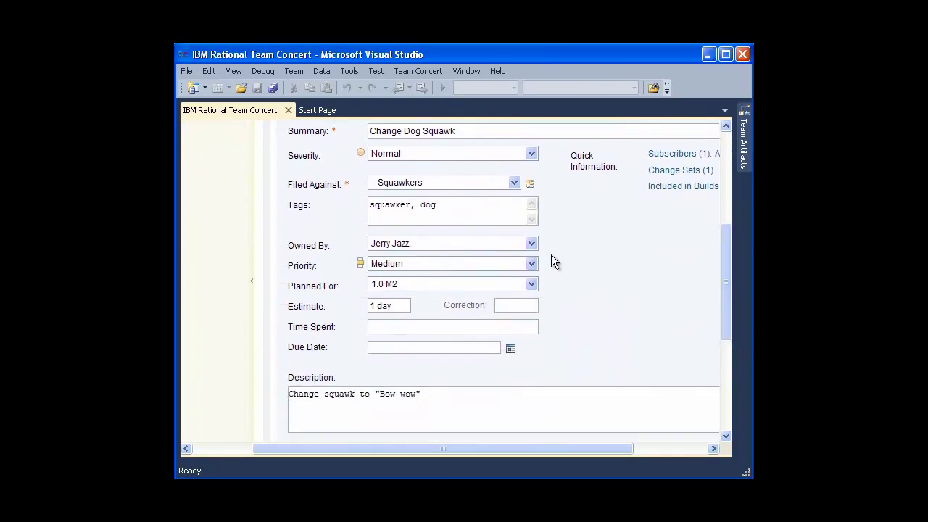
left_click(531, 243)
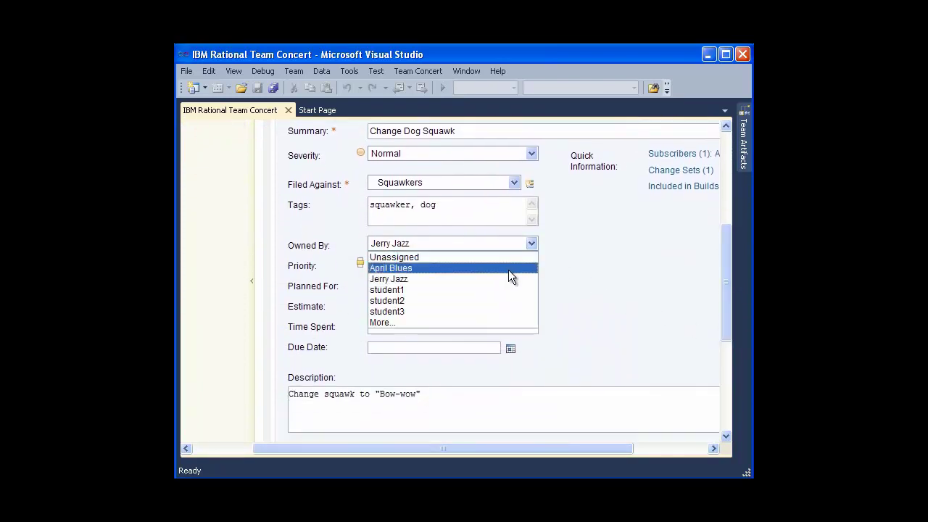
left_click(509, 270)
left_click_drag(727, 291, 726, 249)
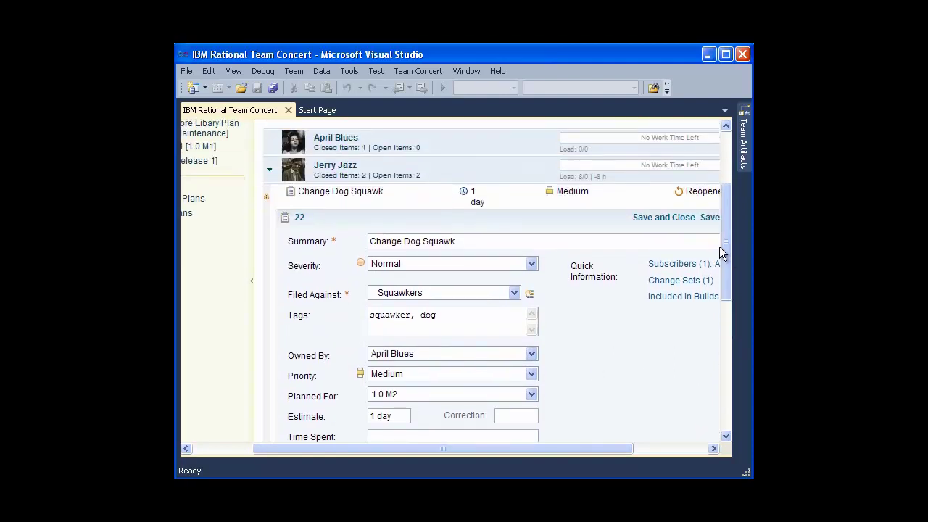
left_click(661, 217)
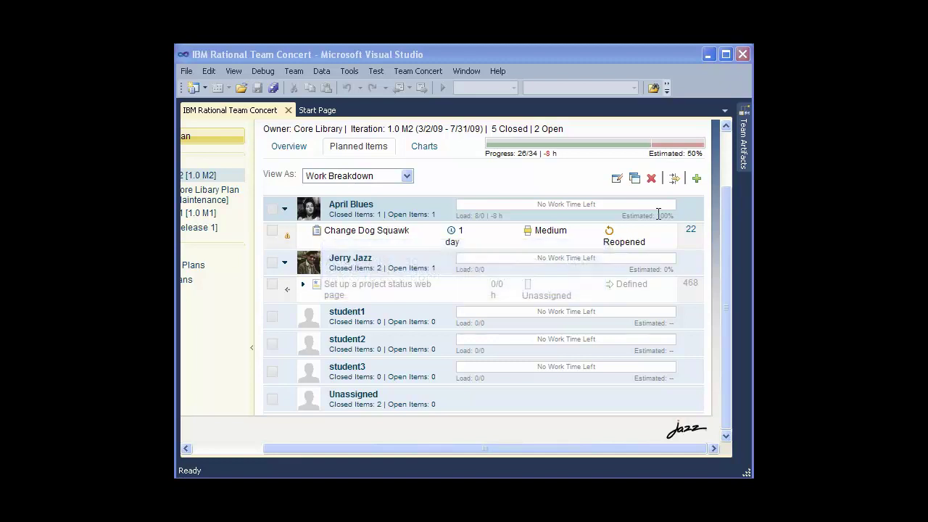
Add a page named "Links" to the Core for M2 plan
left_click_drag(724, 209, 729, 164)
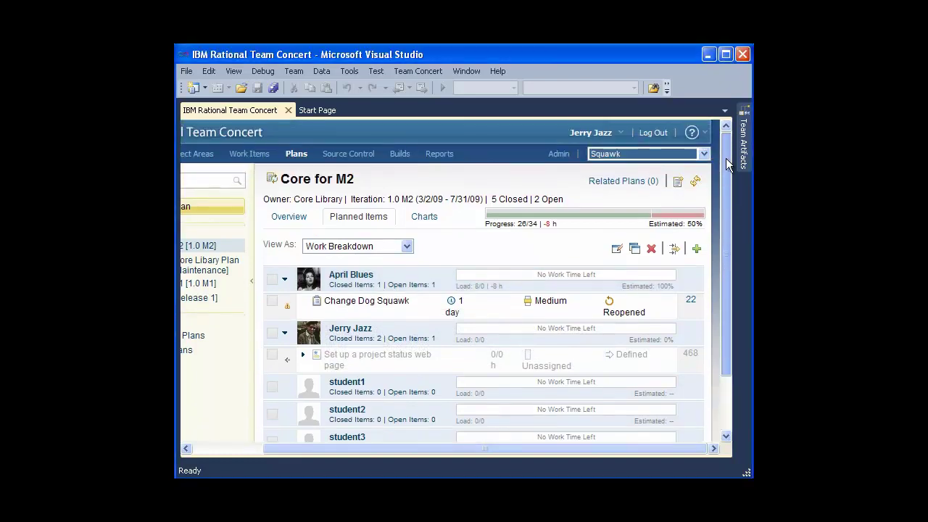
left_click(678, 181)
left_click(522, 277)
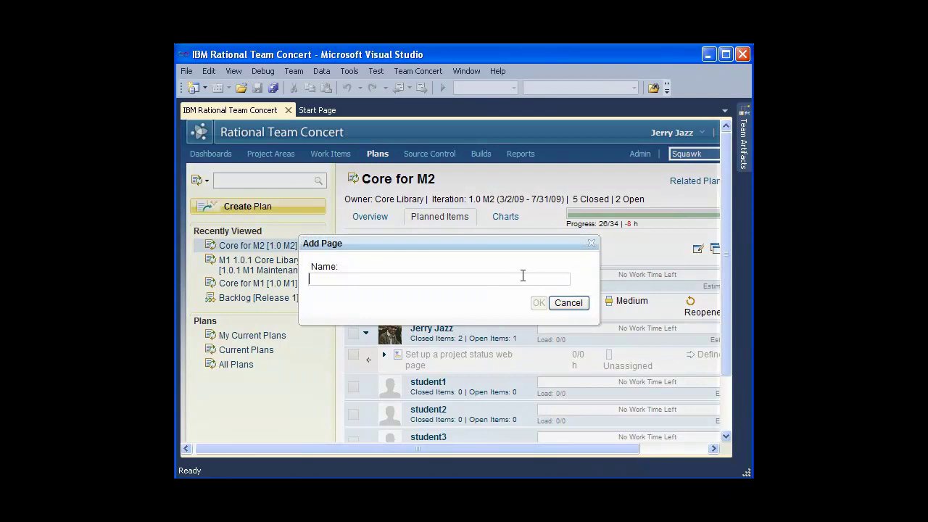
type("Links")
left_click(539, 302)
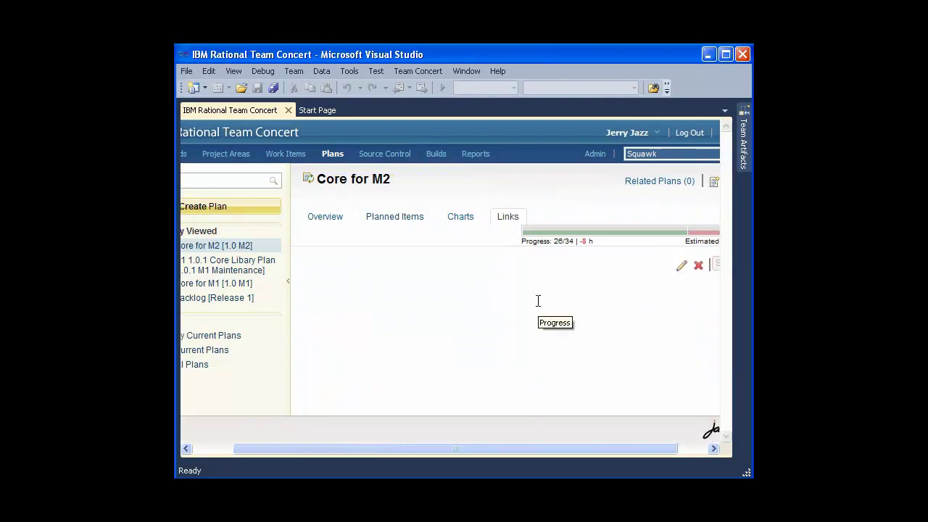
Edit the Core for M2 plan from the list of all plans and rename it "Core for M3"
left_click(205, 364)
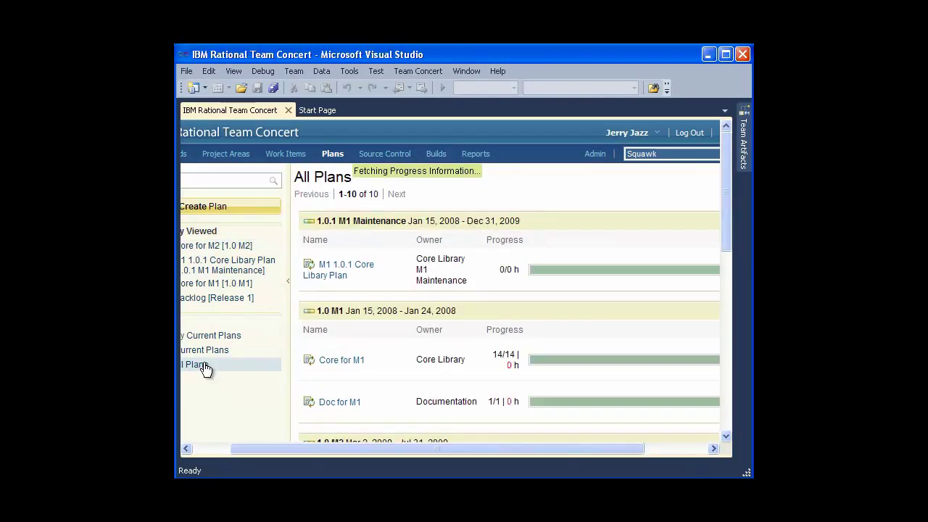
left_click_drag(722, 236, 718, 301)
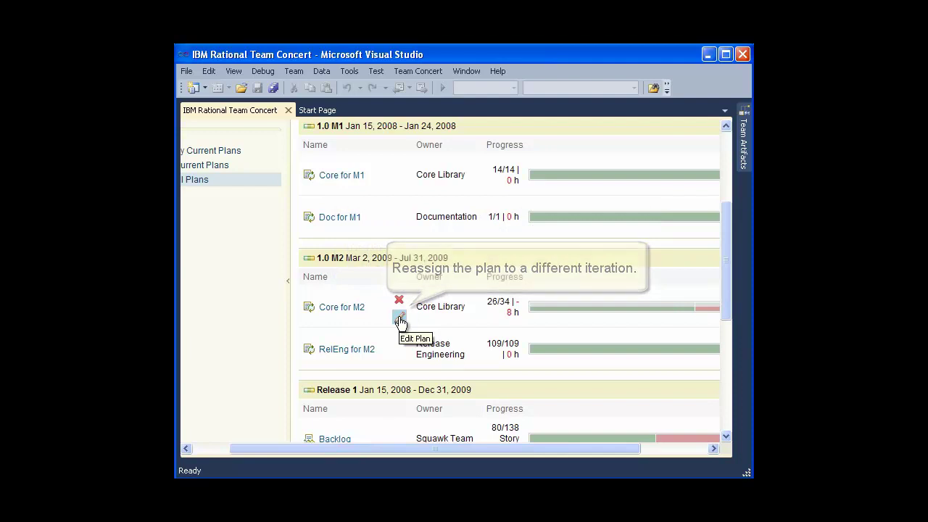
left_click(399, 319)
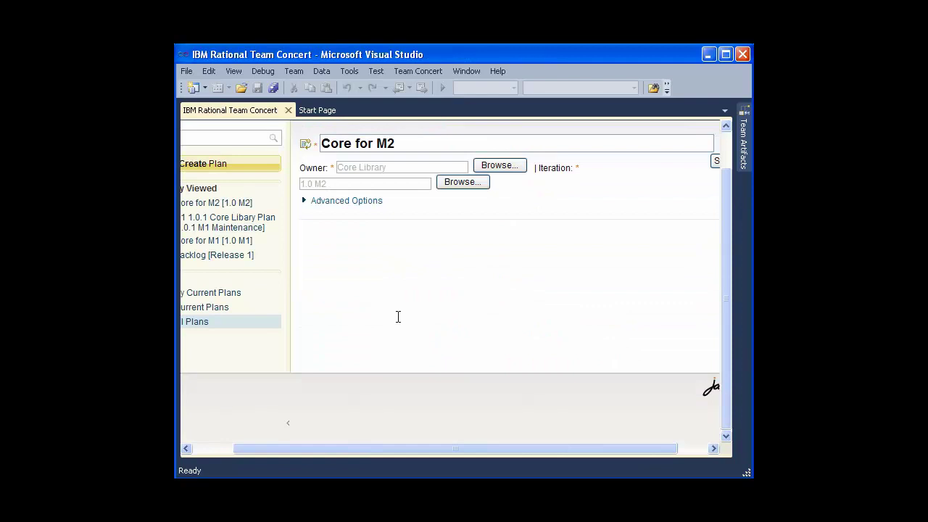
left_click(397, 144)
key("BackSpace")
type("3")
Reassign the plan to the 1.0 M3 iteration and save the change
left_click(456, 185)
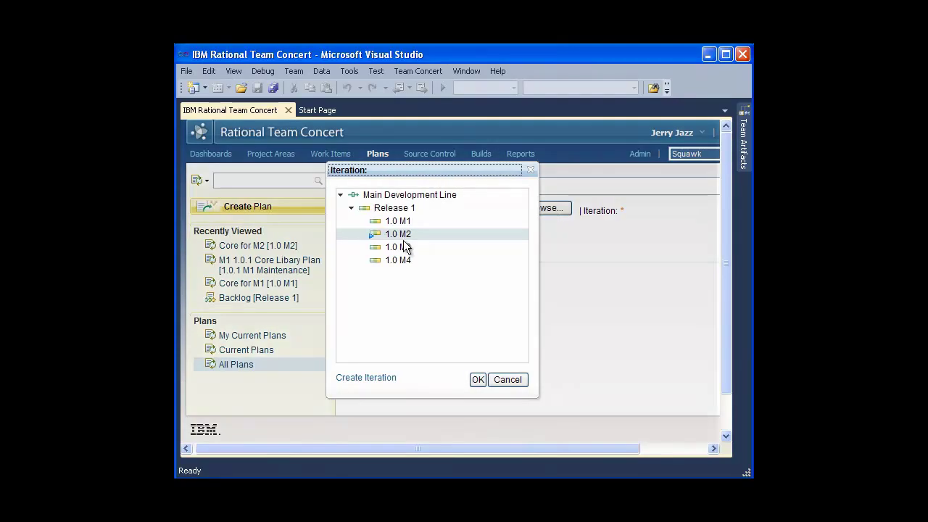
left_click(402, 248)
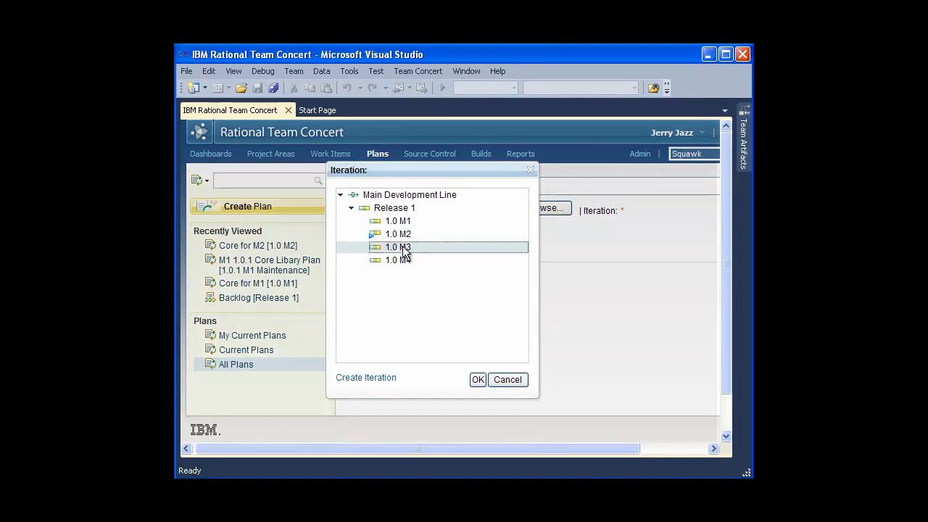
left_click(475, 377)
left_click_drag(464, 445, 548, 460)
left_click(689, 206)
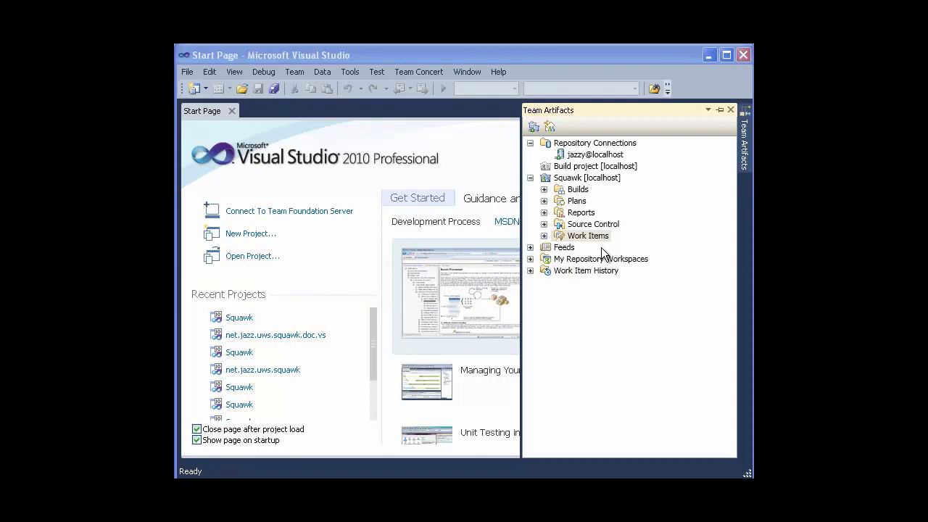
Create a new work item of type Task in the Squawk project with the summary "Define a dashboard"
right_click(597, 241)
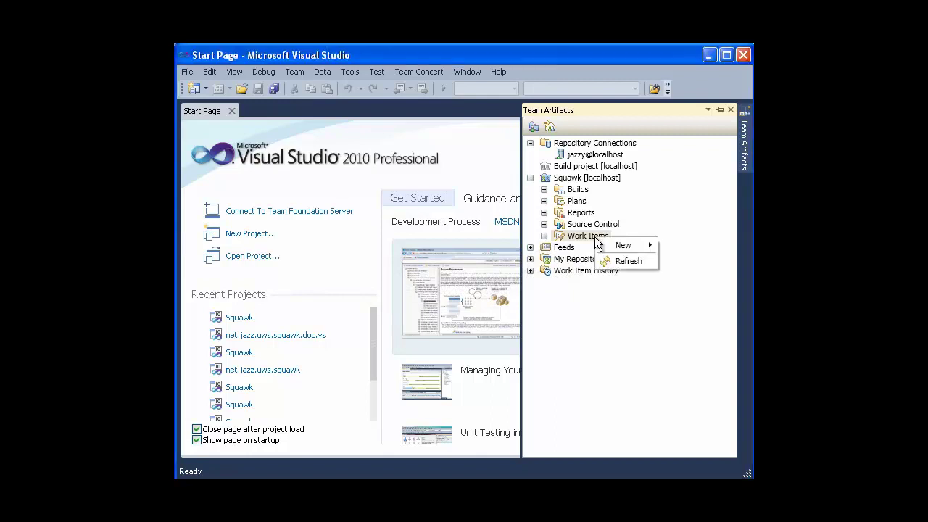
mouse_move(622, 245)
left_click(673, 245)
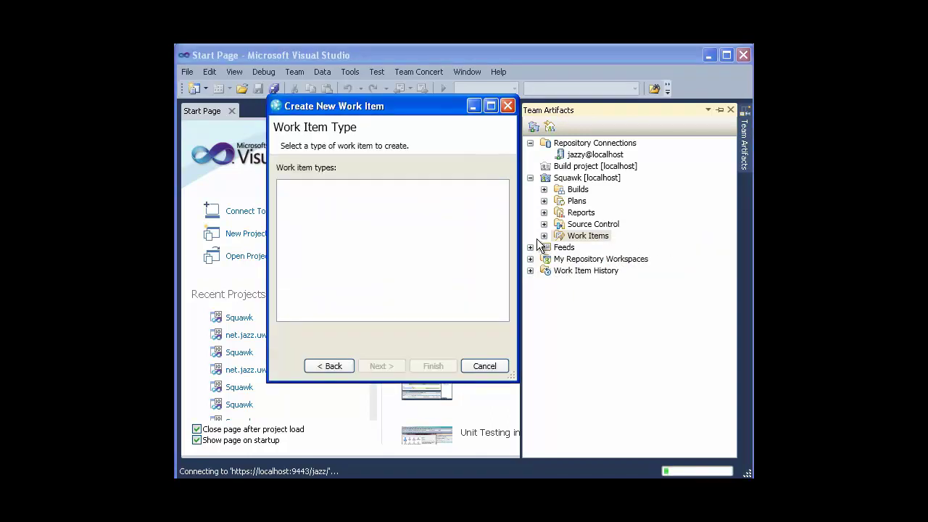
left_click(299, 199)
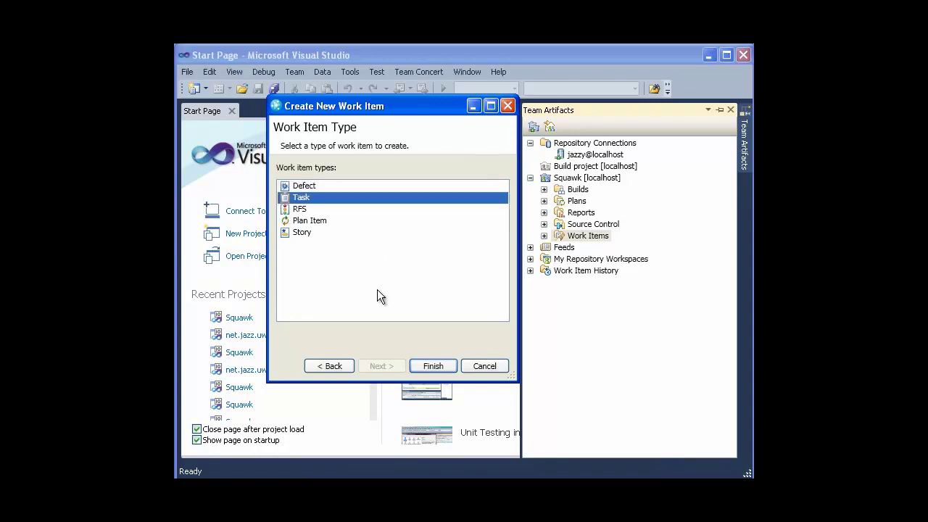
left_click(418, 365)
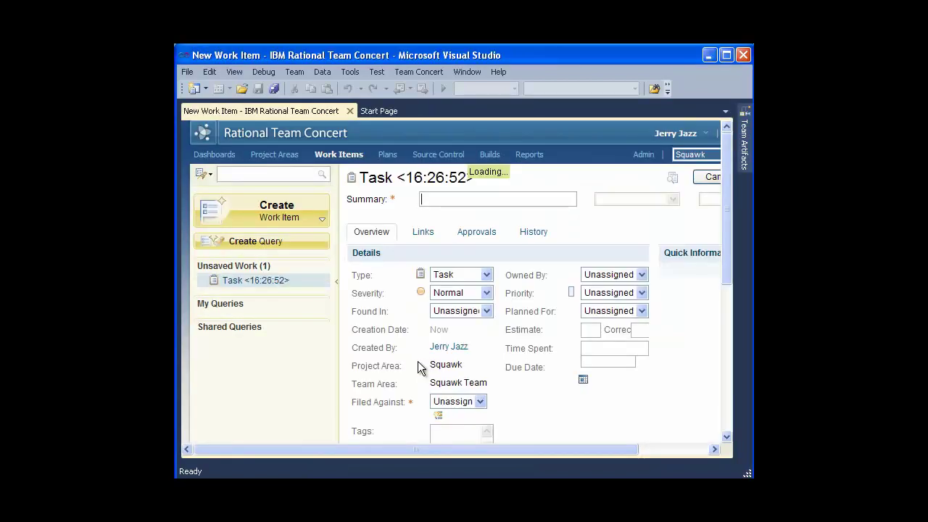
type("Define a dashboard")
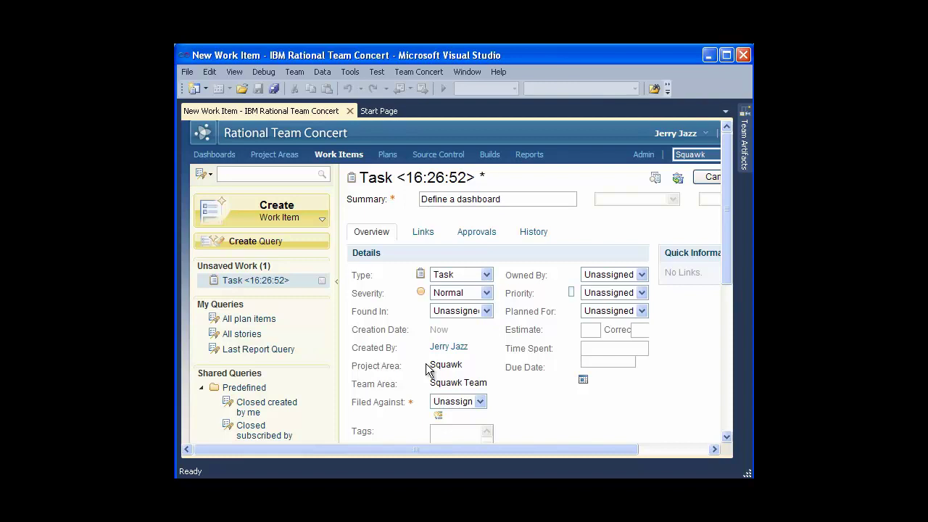
File the task against Squawk/Squawkers with description "At a minimum, we want to see a work item burndown report, build status, and open versus closed work items."
left_click_drag(725, 272, 722, 328)
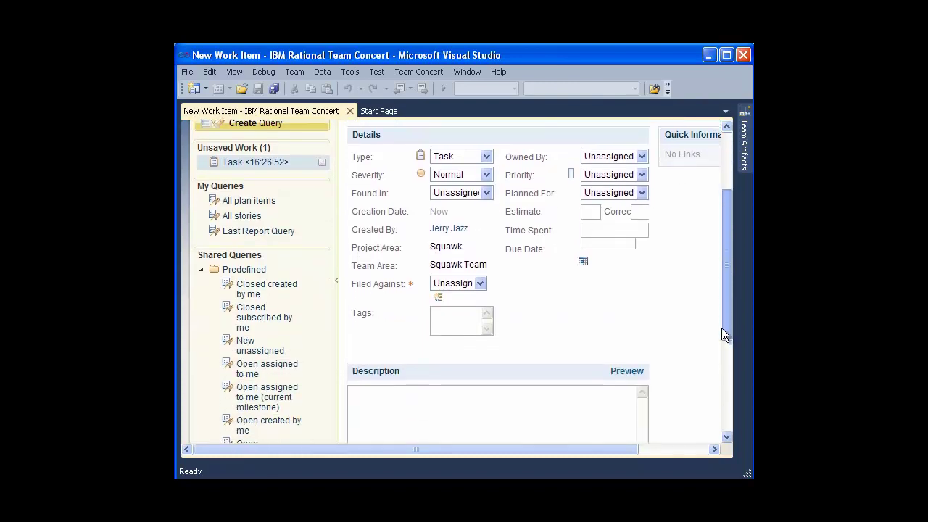
left_click(482, 283)
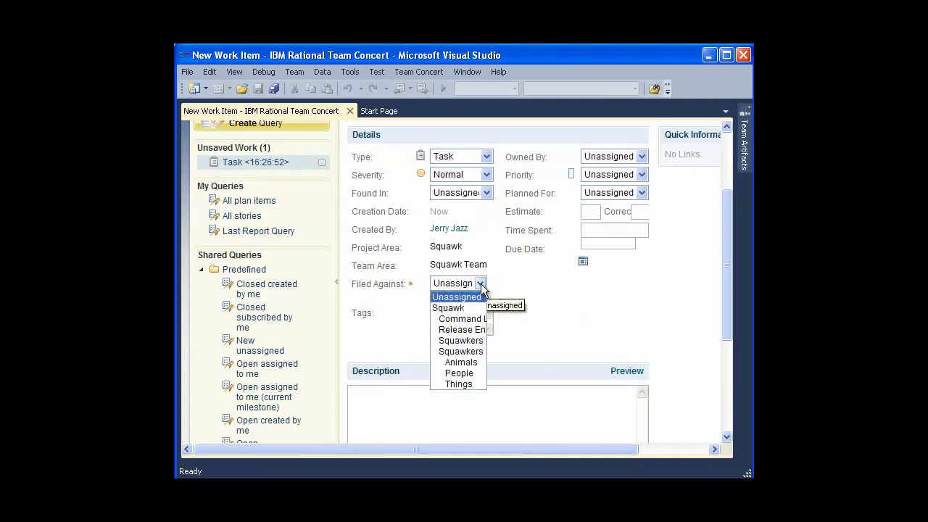
left_click(475, 350)
left_click(450, 394)
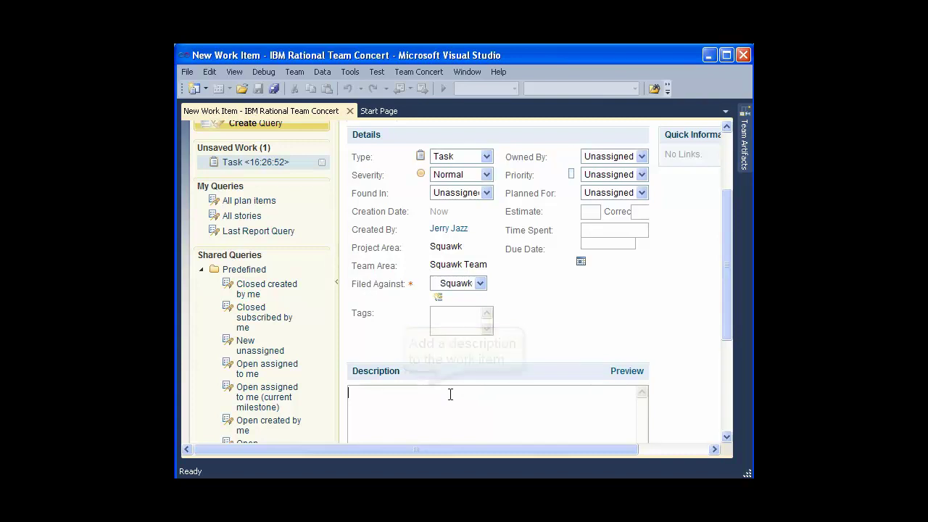
type("At a minimum, we want to see a work item burndown report, build status, and open versus closed work items.")
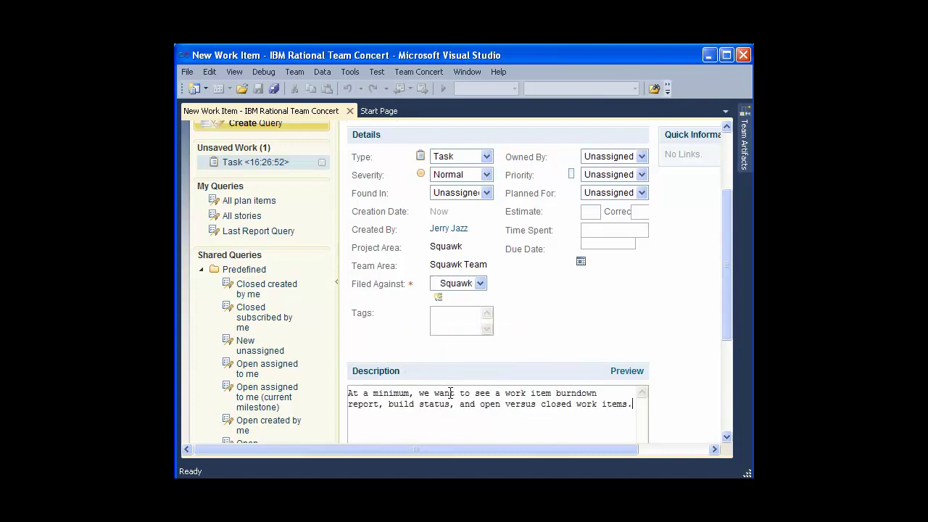
Assign ownership of the task to the team member who created it and set its priority to Medium
left_click(641, 156)
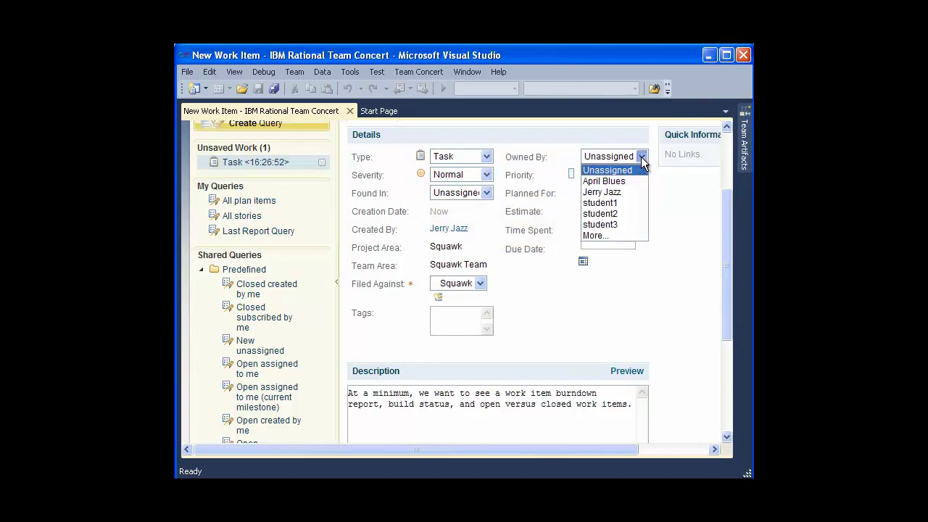
left_click(627, 190)
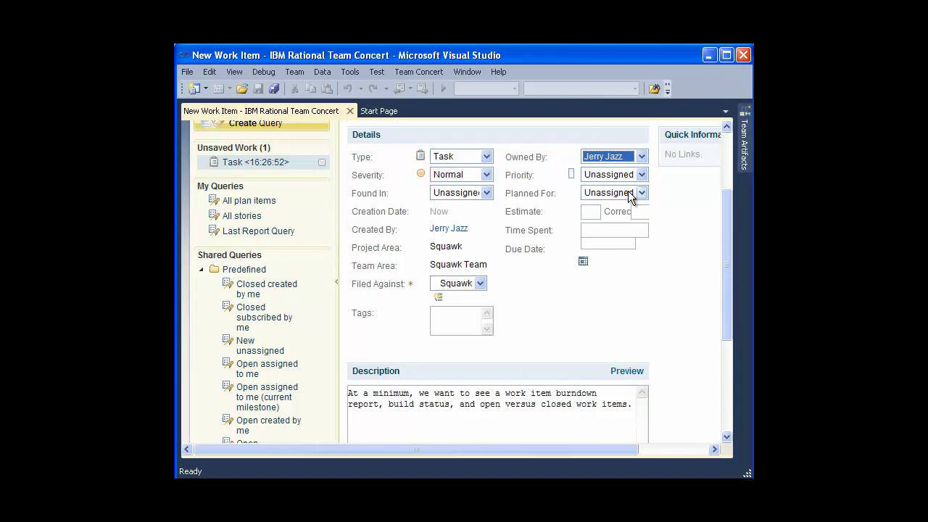
left_click(641, 175)
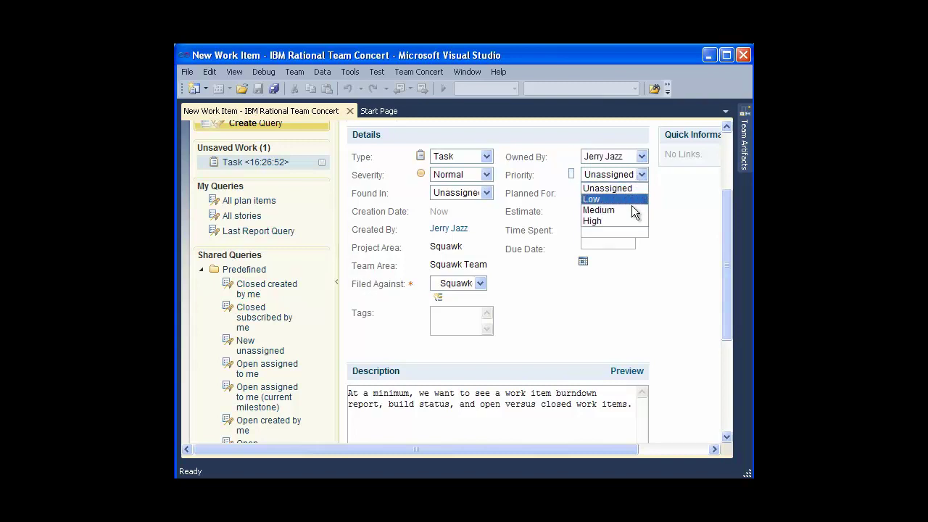
left_click(631, 209)
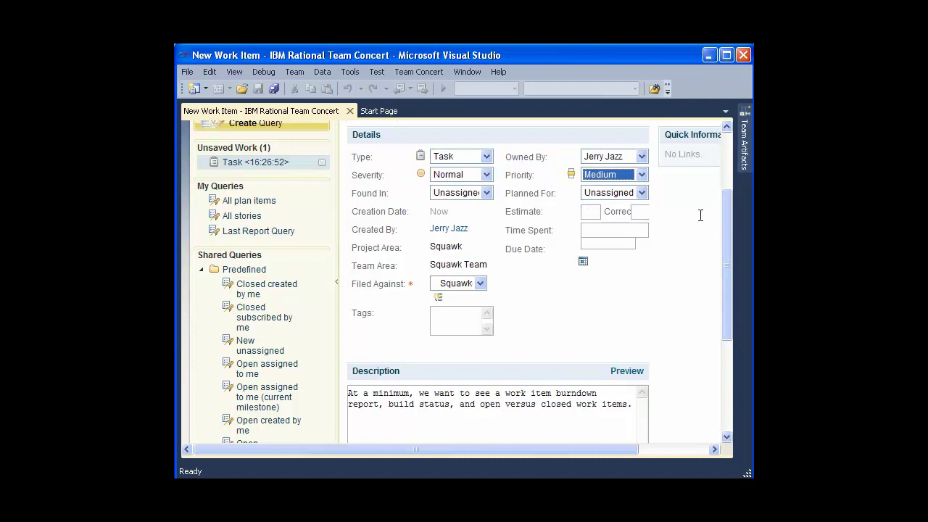
Add a Related link from the task to work item 468, "Set up a project status web page", and save the task
scroll(727, 219, "up", 3)
left_click(423, 192)
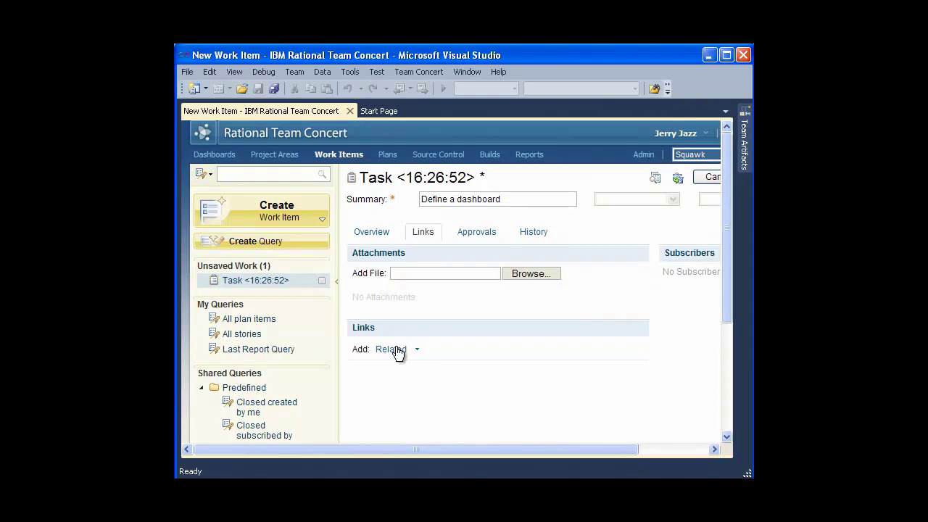
left_click(391, 350)
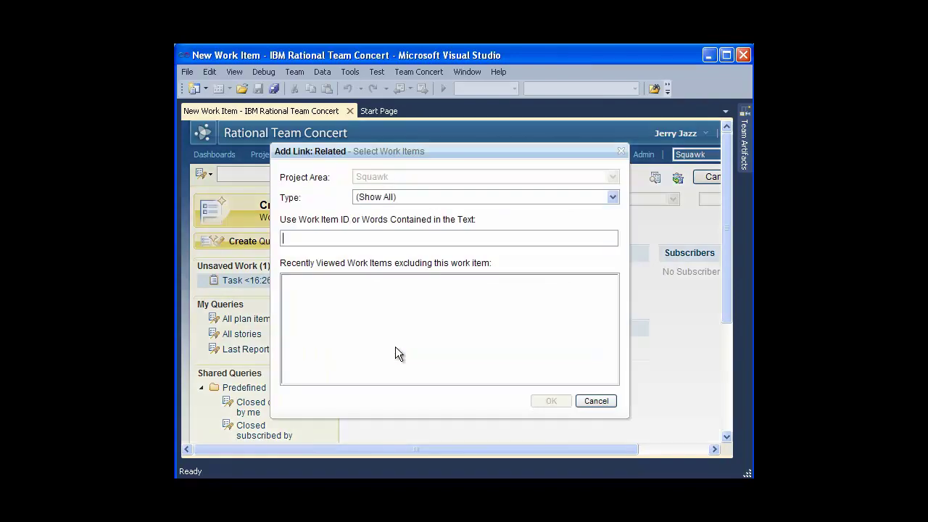
type("468")
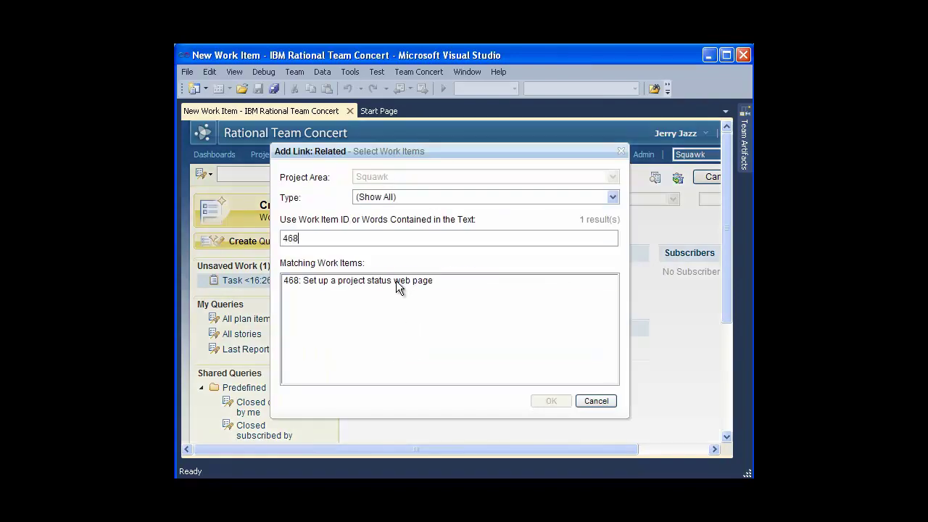
left_click(395, 283)
left_click(551, 401)
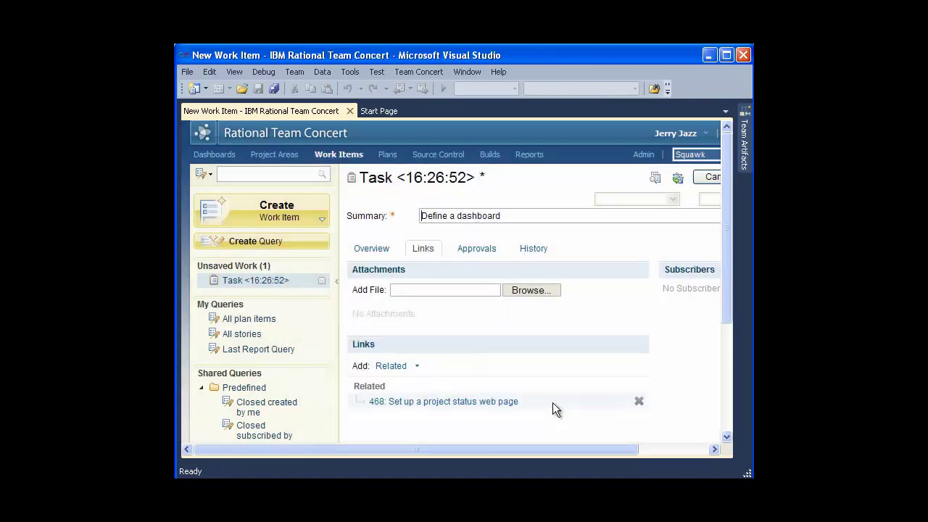
left_click_drag(552, 449, 623, 449)
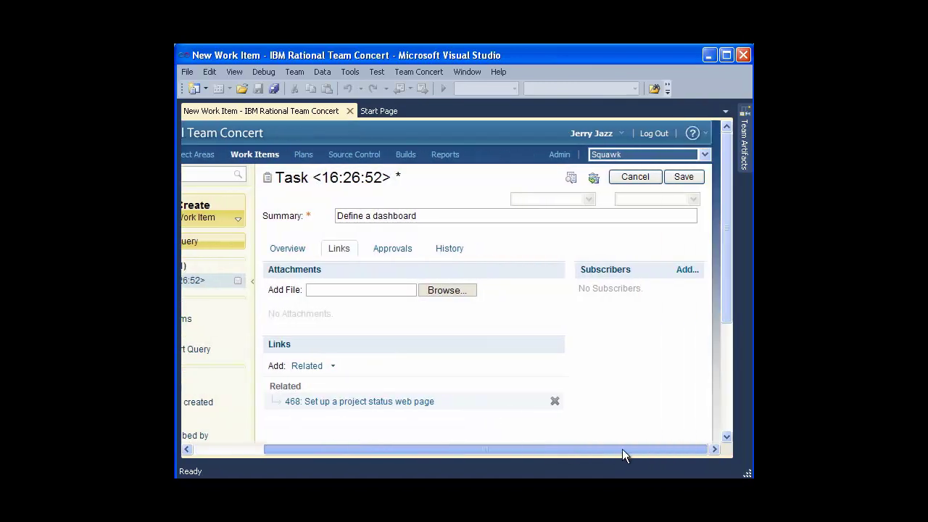
left_click(675, 178)
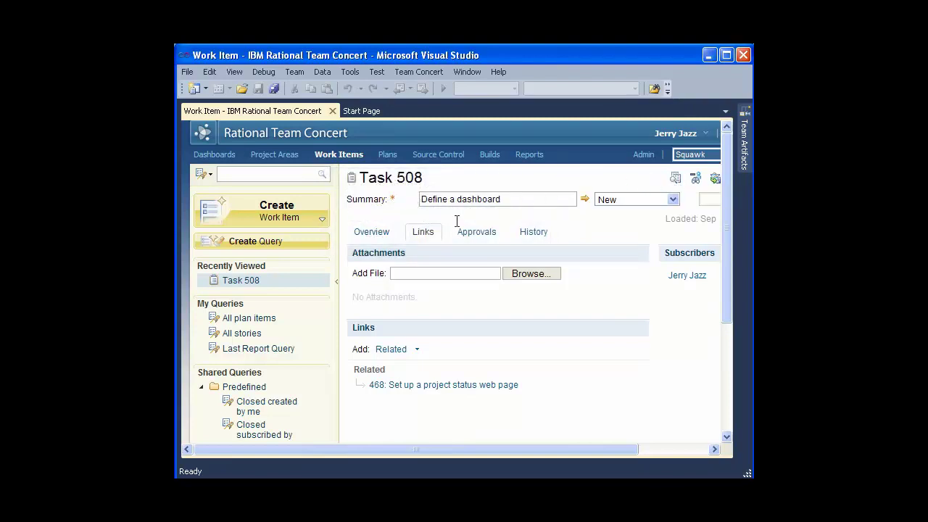
Tag the Define a dashboard task with the existing tags dashboard and project, and save the work item
left_click(384, 235)
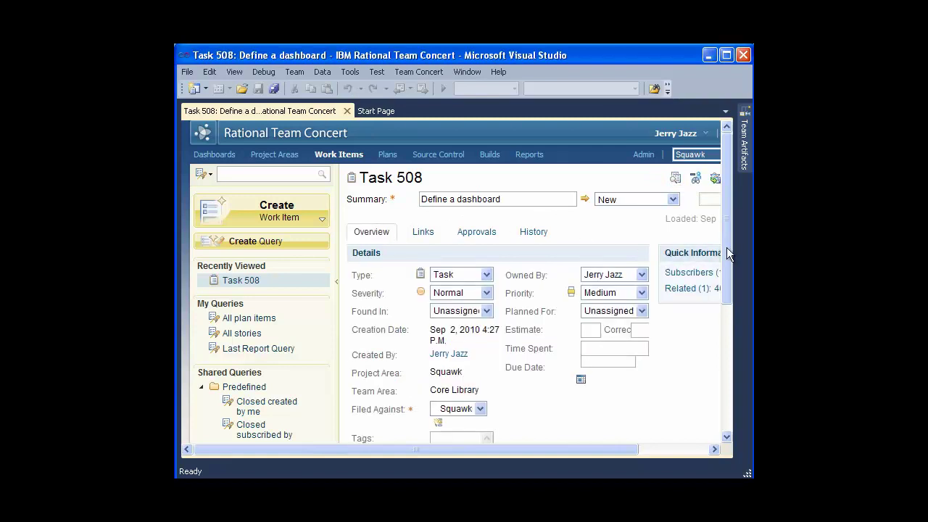
left_click_drag(727, 247, 727, 302)
left_click(445, 332)
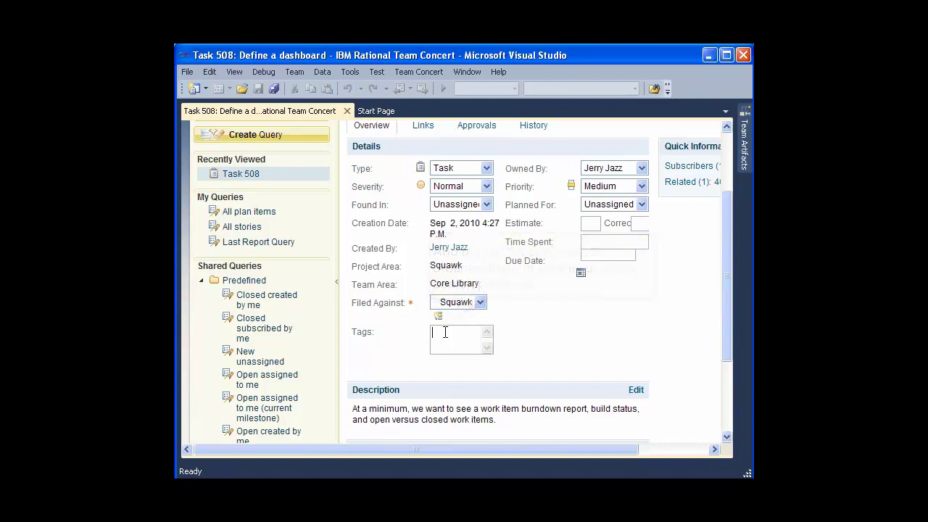
type("d")
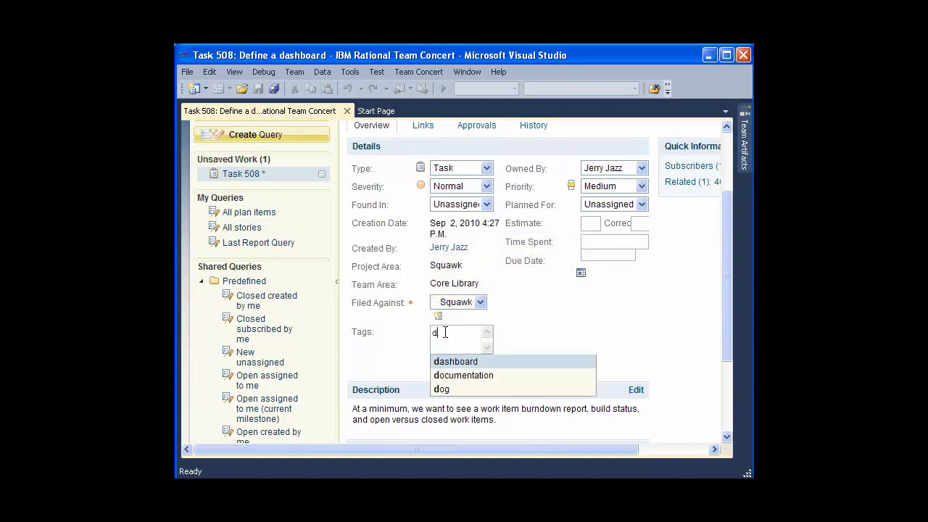
left_click(446, 360)
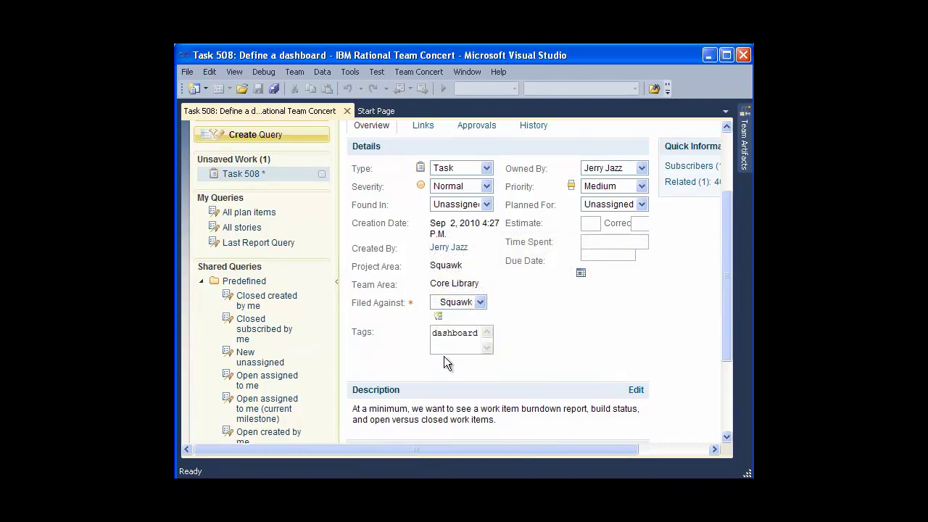
type(",p")
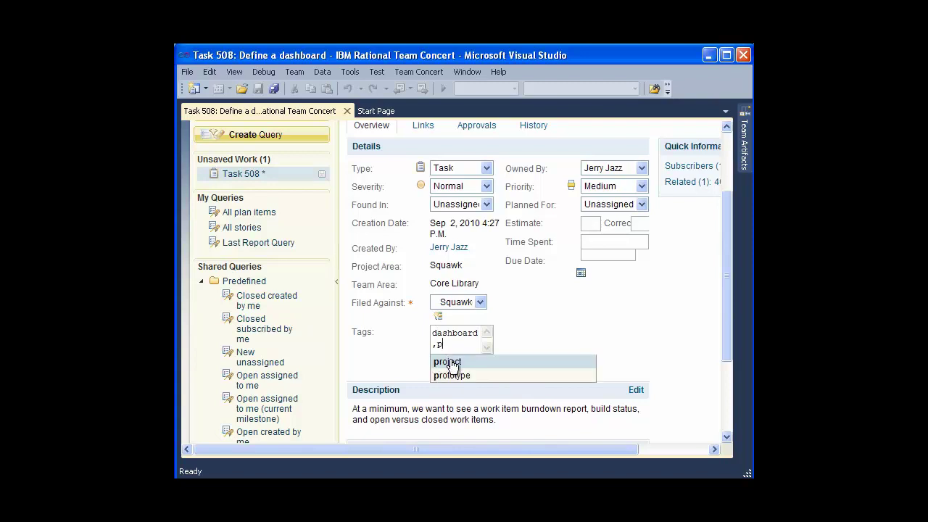
left_click(451, 362)
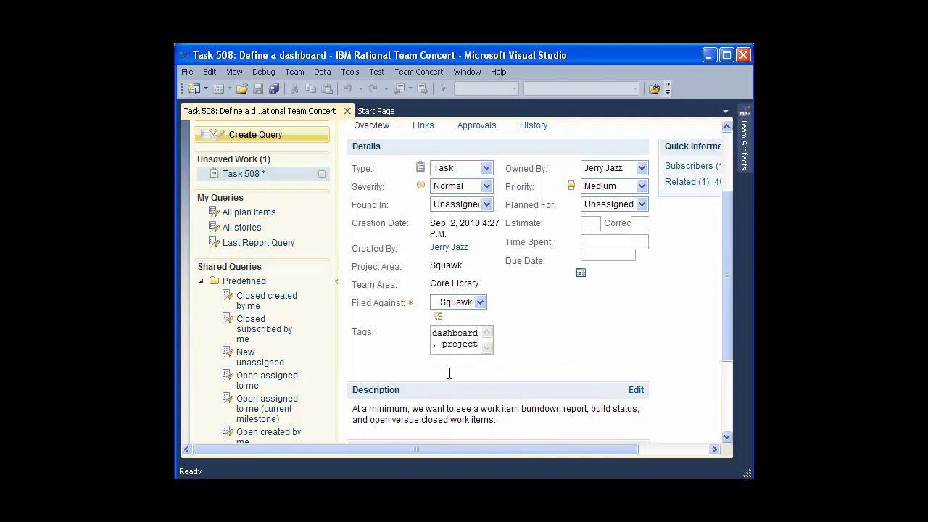
left_click_drag(479, 449, 549, 450)
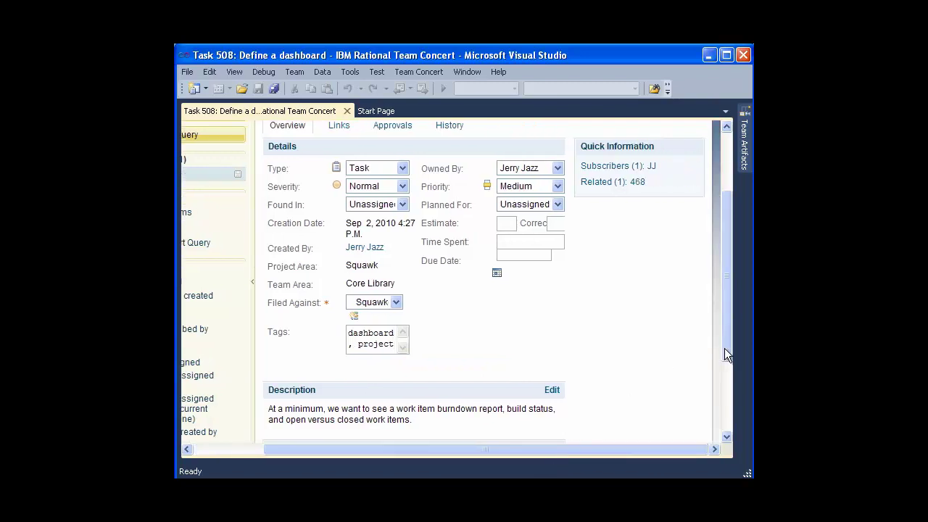
left_click_drag(721, 355, 722, 278)
left_click(685, 177)
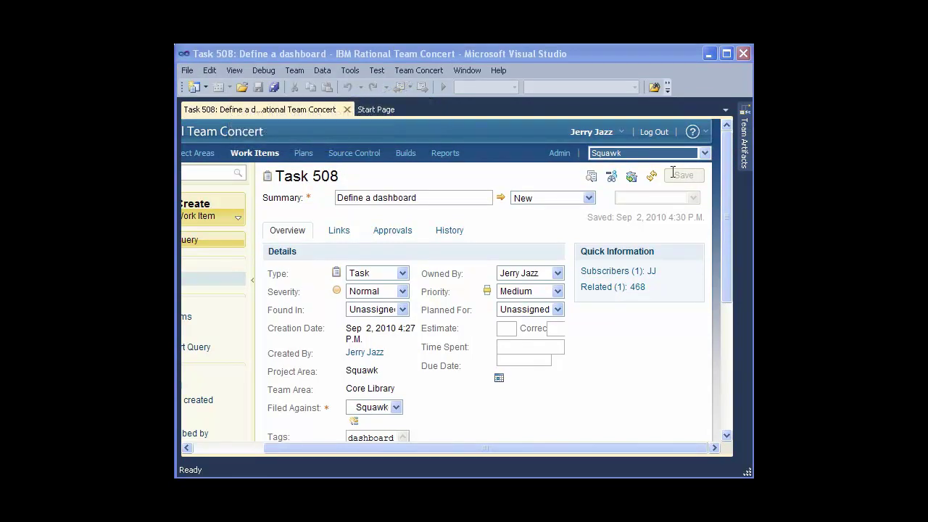
Display the Team Concert Work Items window alongside the open task
left_click(419, 70)
mouse_move(445, 88)
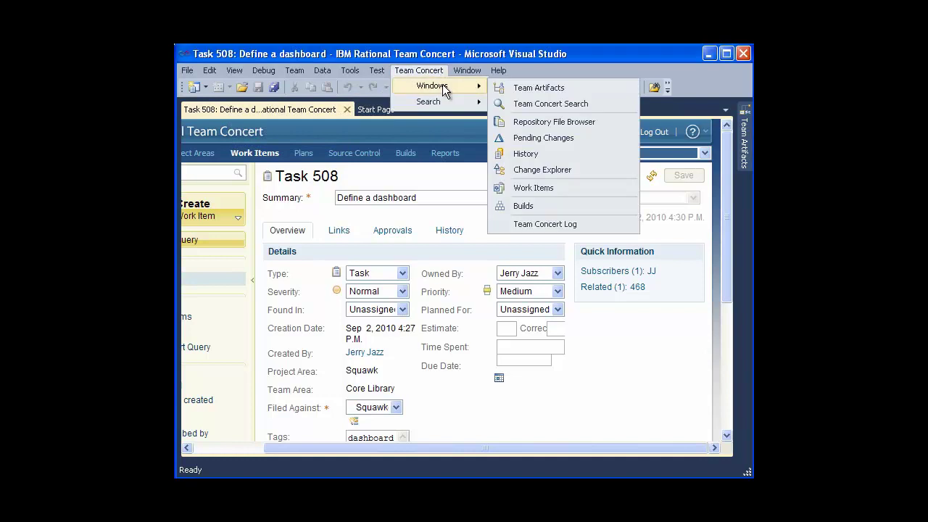
left_click(578, 188)
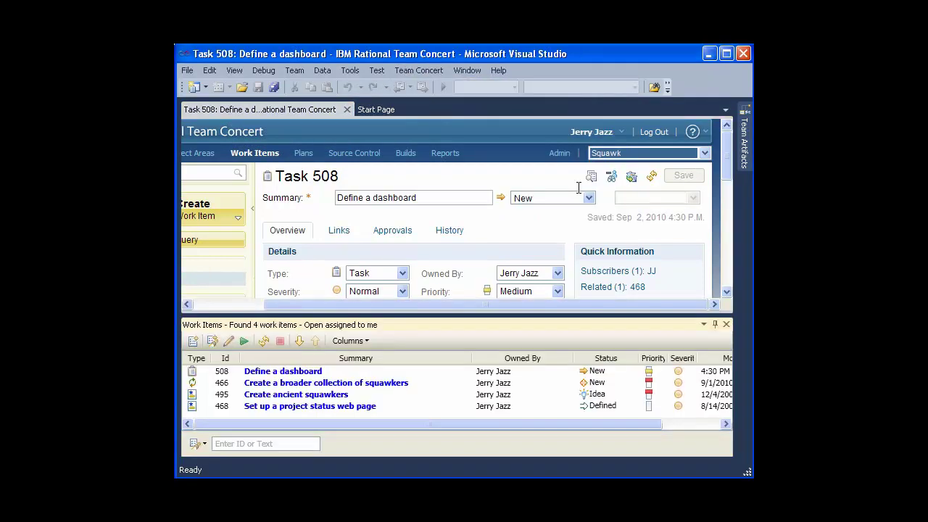
Quick-edit the Define a dashboard task from the work item list, setting Found In to 1.0 M1
right_click(334, 373)
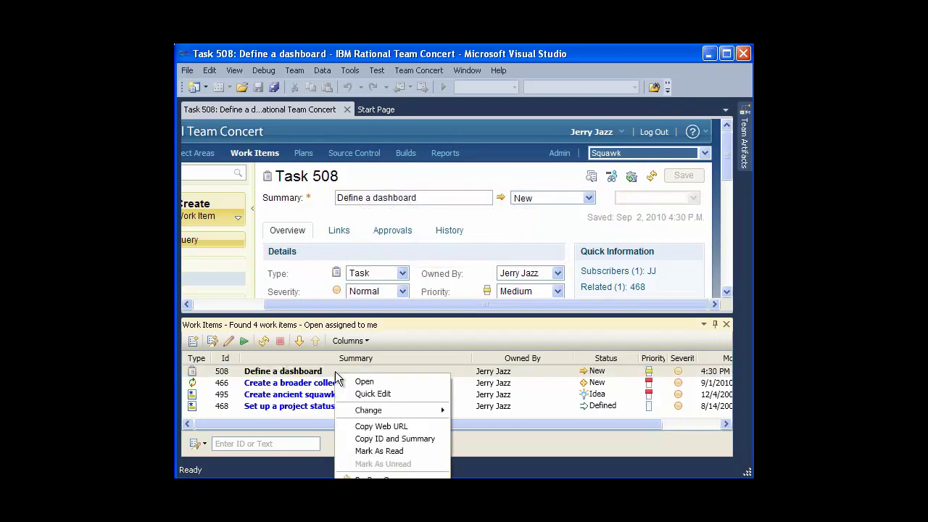
left_click(385, 394)
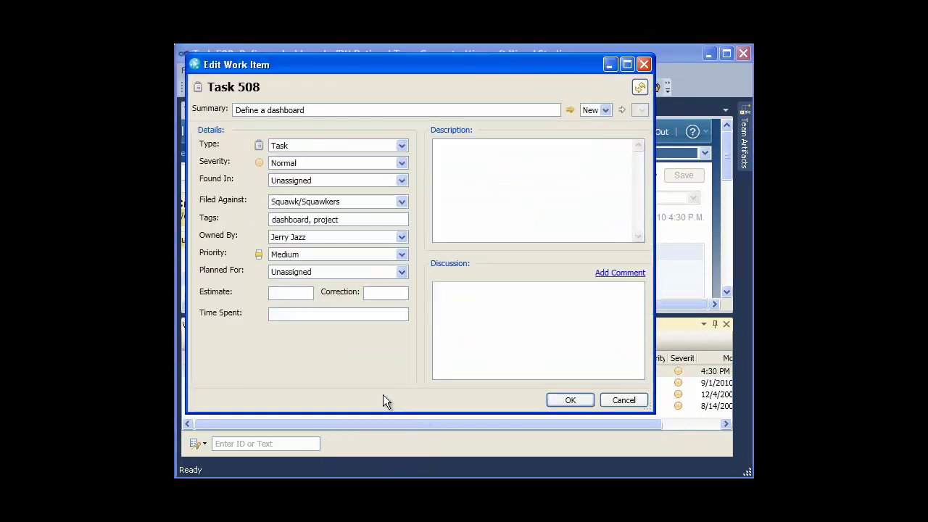
left_click(403, 181)
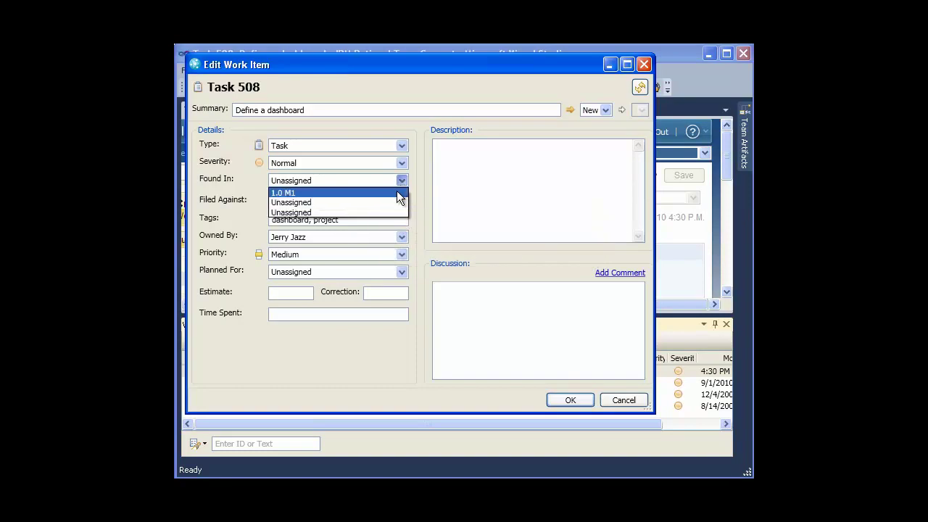
left_click(397, 192)
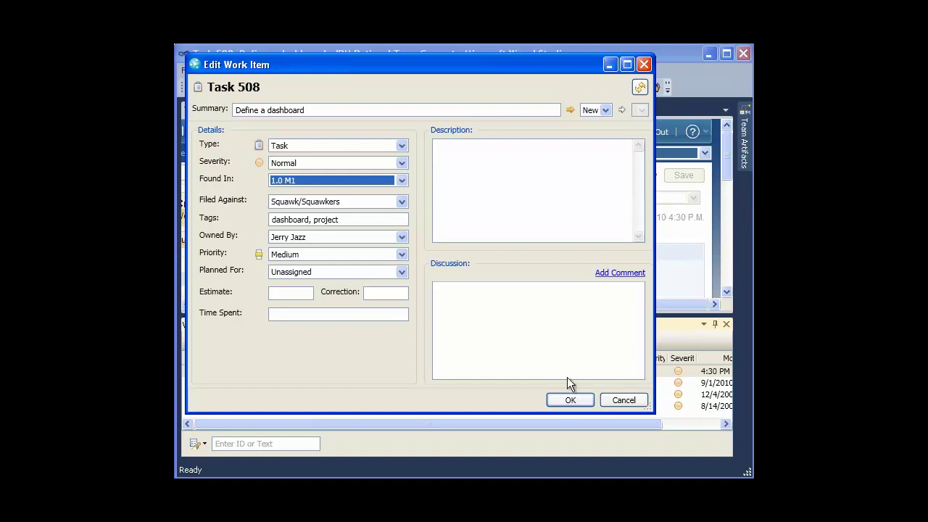
left_click(572, 400)
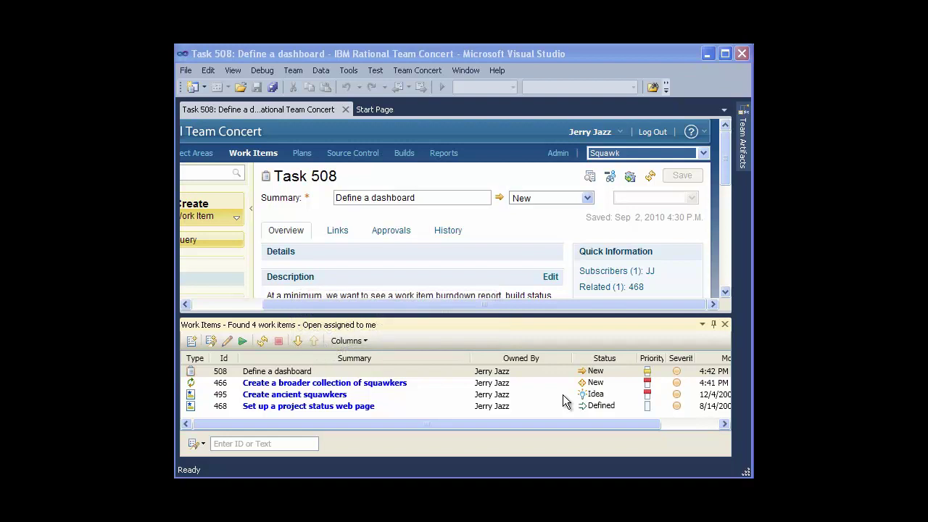
Change the status of the Define a dashboard task to Start Working directly from the work item list
right_click(374, 373)
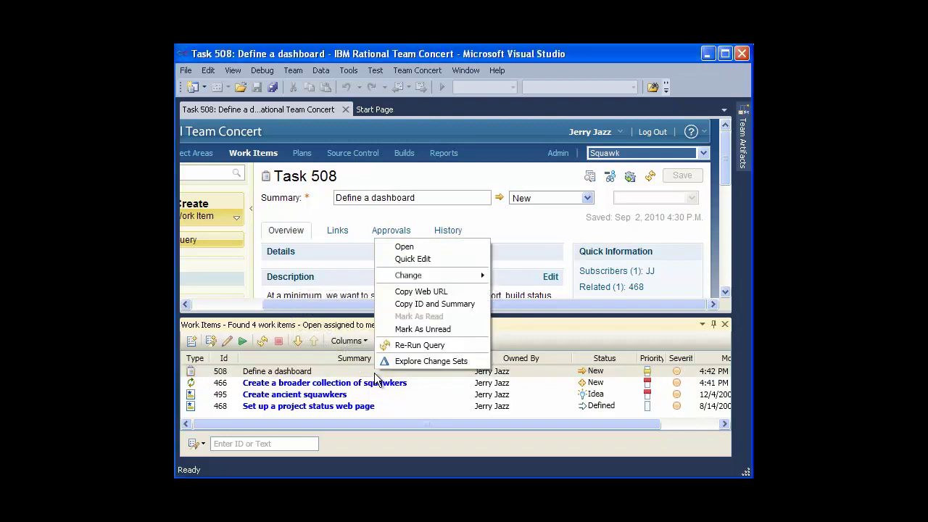
mouse_move(422, 277)
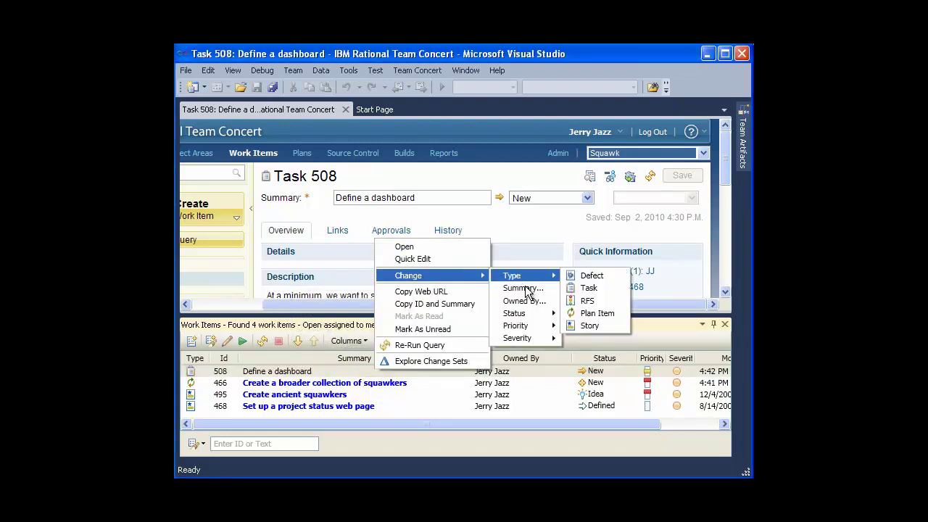
mouse_move(529, 313)
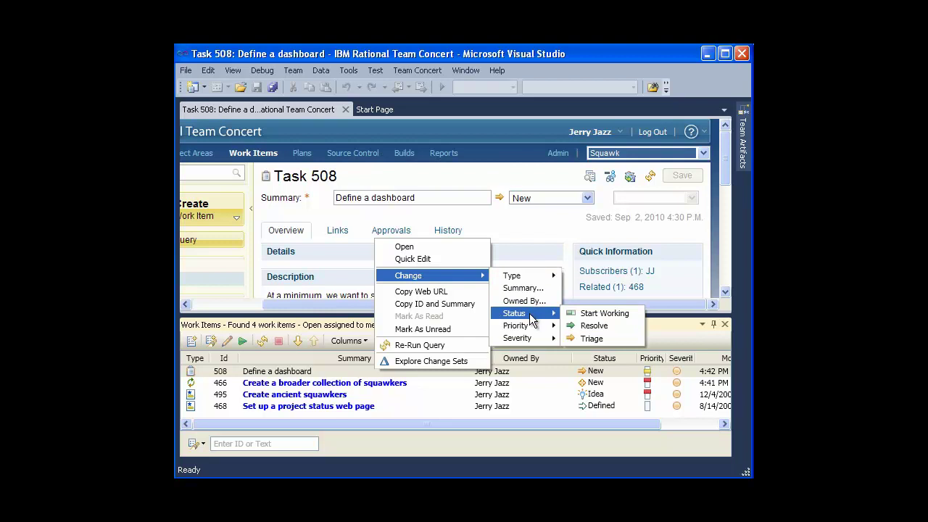
left_click(608, 314)
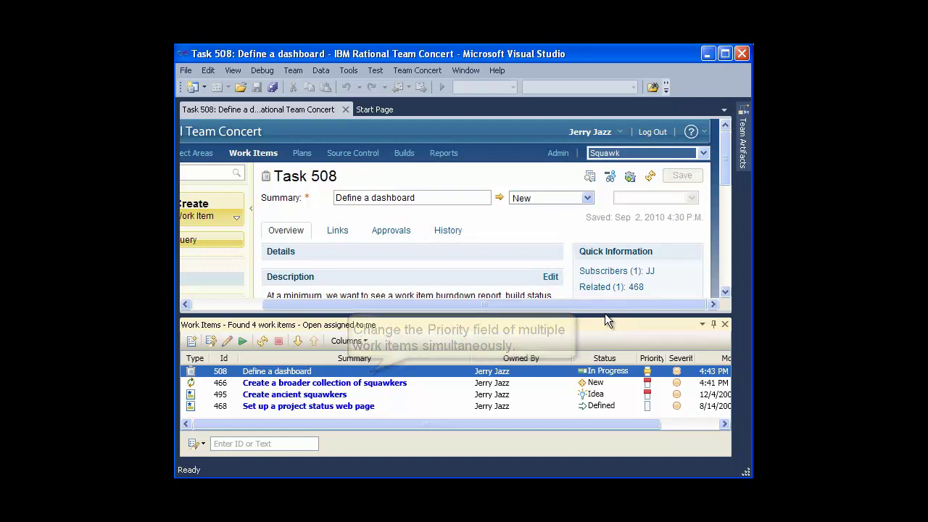
Set the priority of work items "Create a broader collection of squawkers" and "Create ancient squawkers" to Medium simultaneously
left_click(357, 383)
left_click(358, 396, "ctrl")
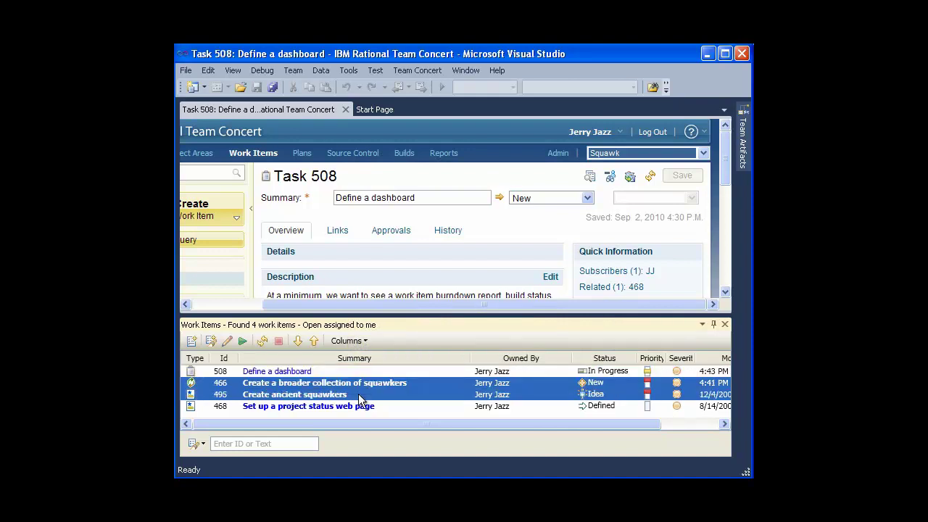
right_click(359, 394)
mouse_move(397, 299)
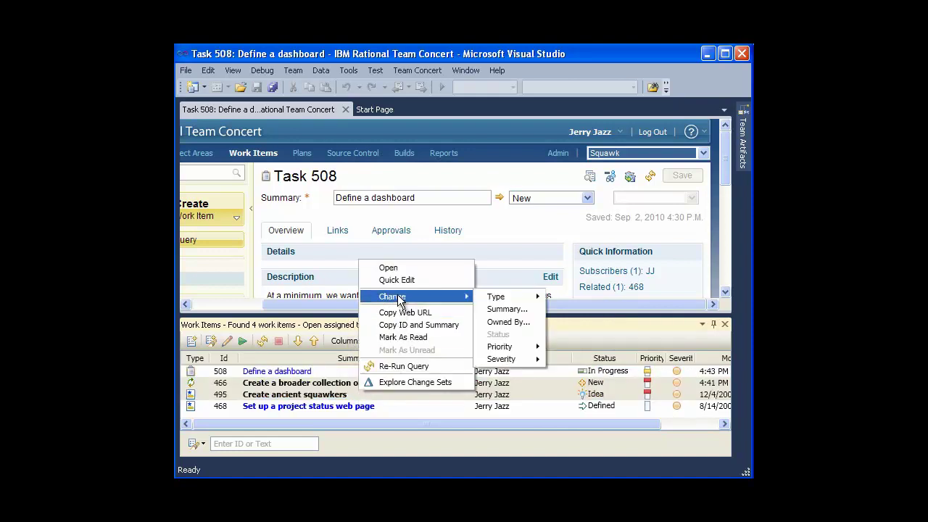
mouse_move(509, 348)
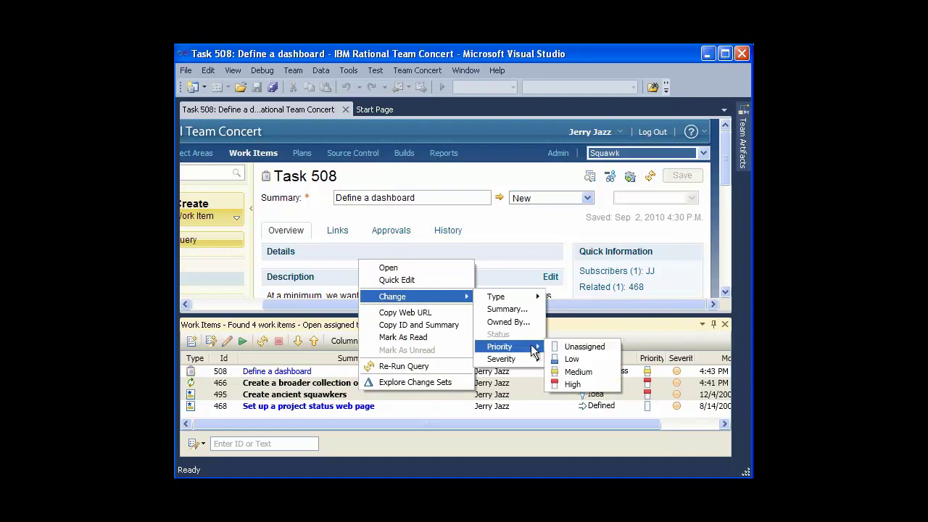
left_click(583, 374)
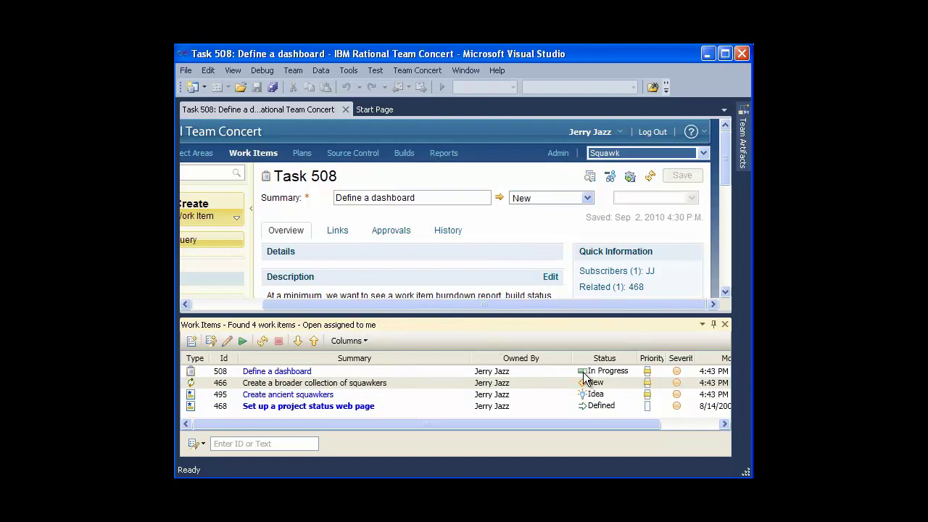